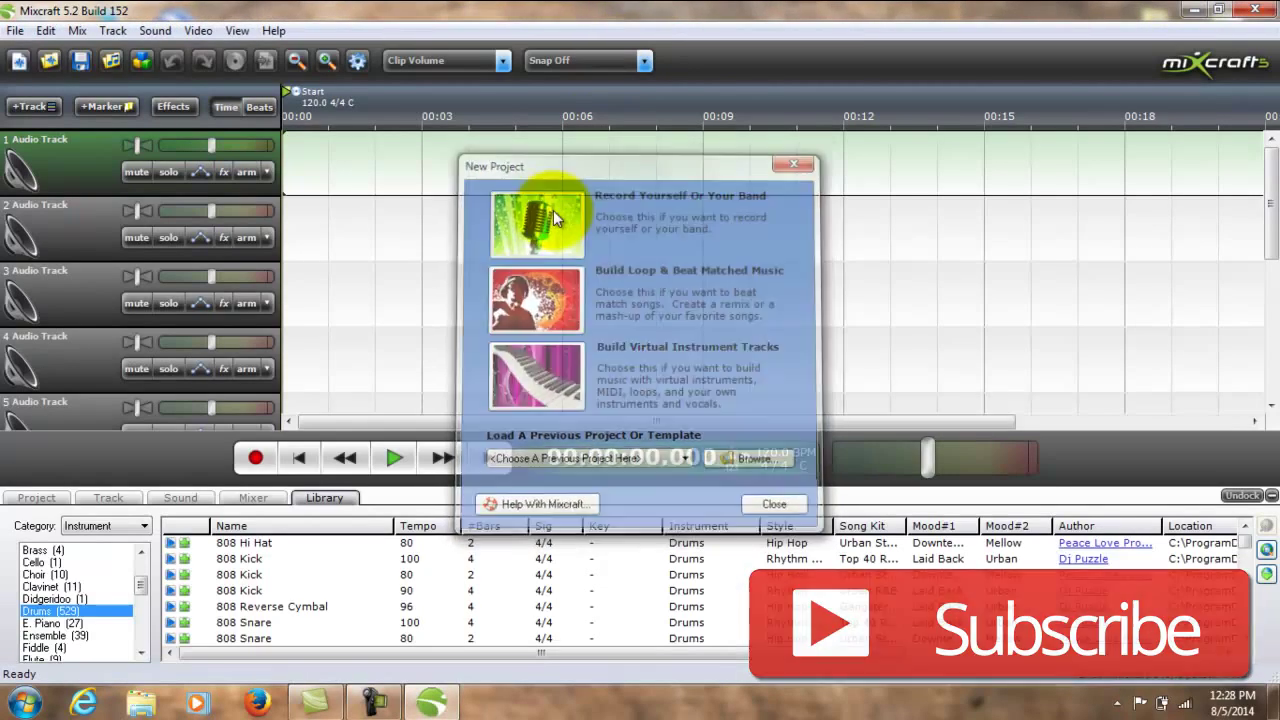
Start a Record Yourself Or Your Band project and import the Make Ringtone MP3 onto track 1
left_click(553, 210)
right_click(293, 160)
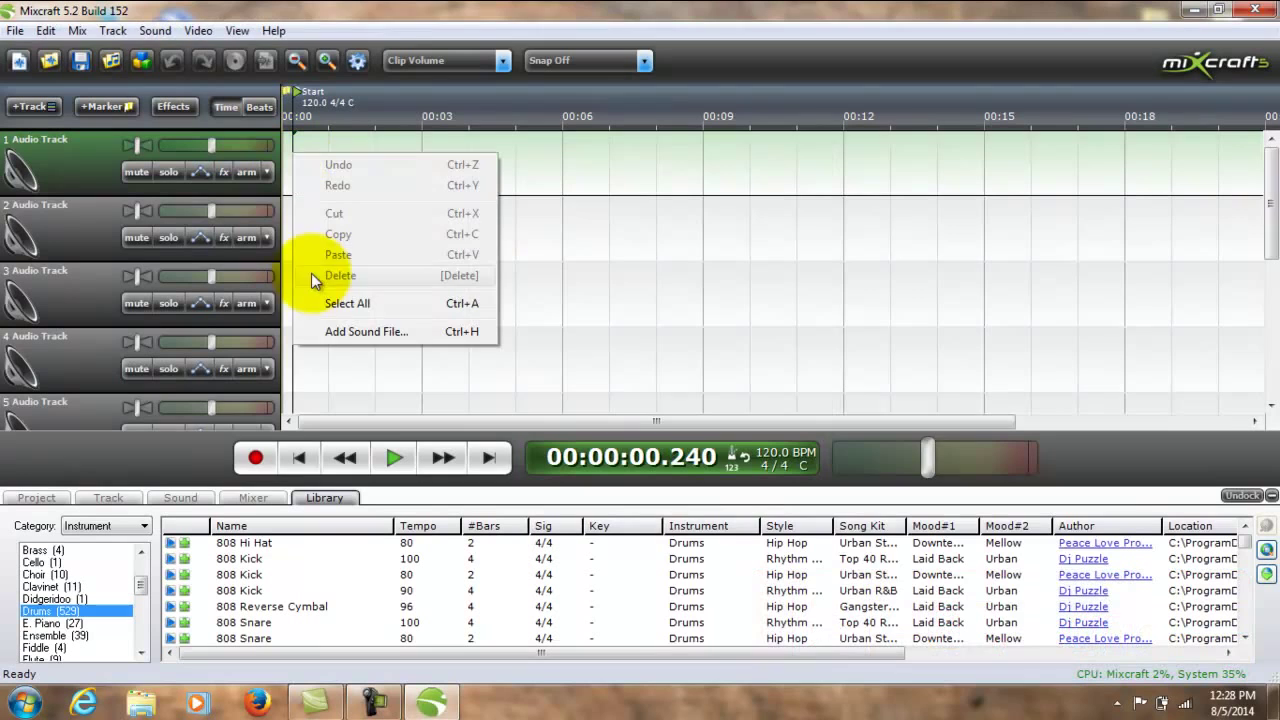
left_click(310, 333)
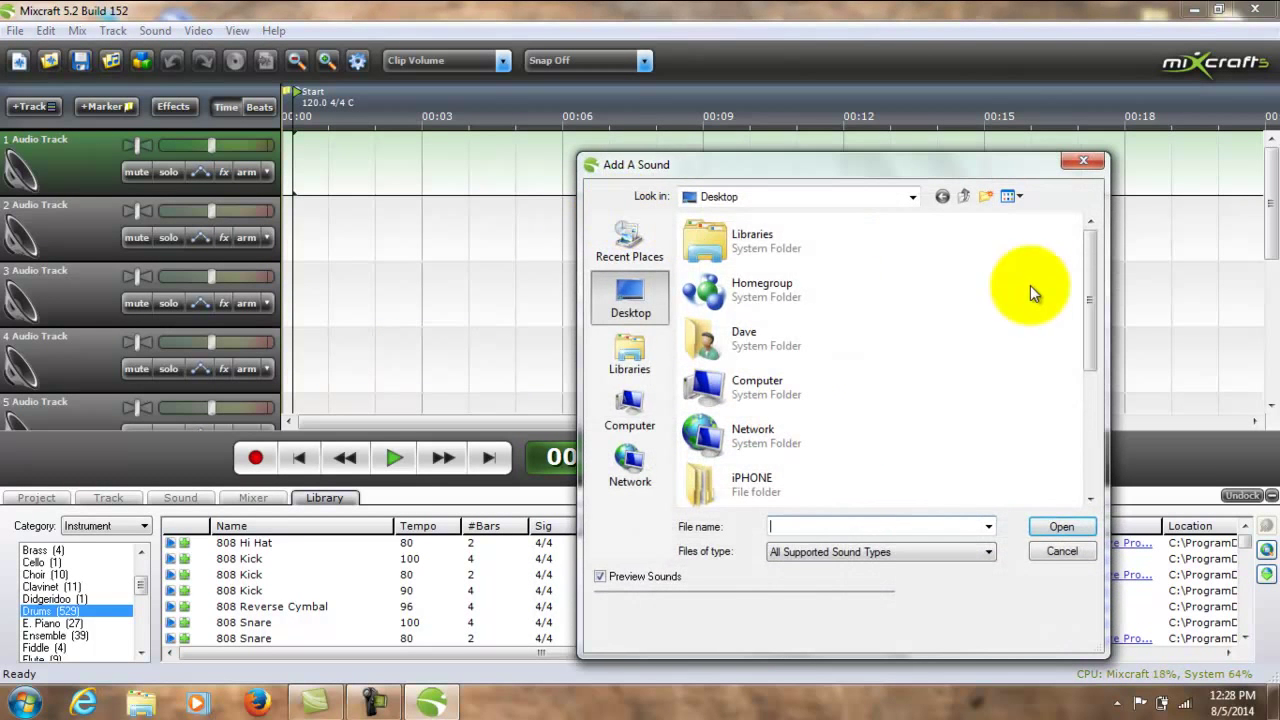
left_click_drag(1090, 300, 1098, 423)
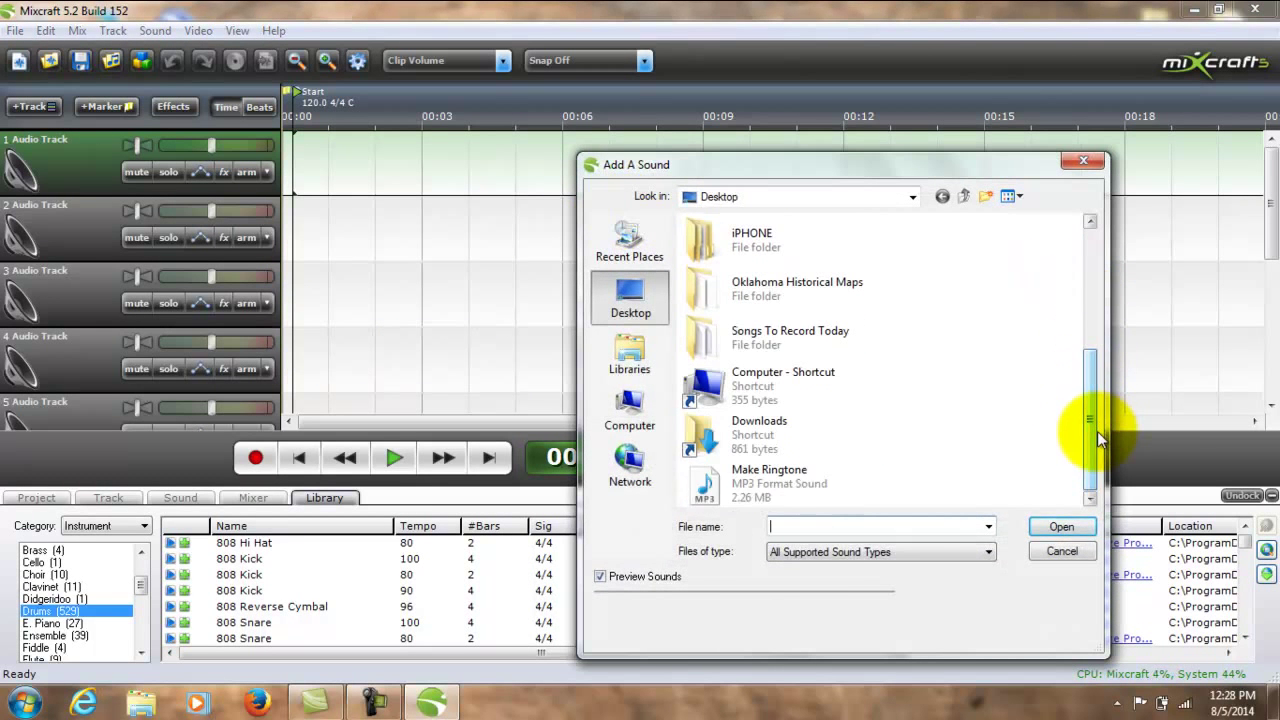
left_click(818, 484)
left_click(1062, 526)
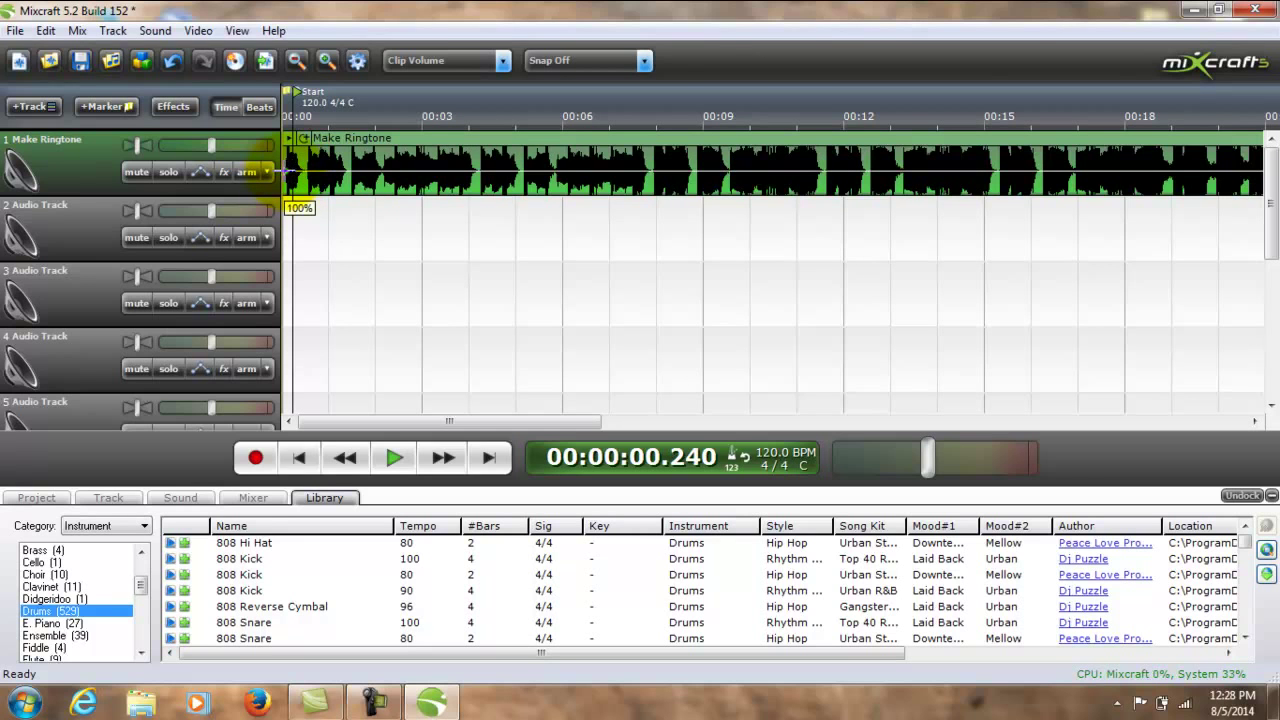
Raise the Make Ringtone clip's volume line to 145% at its start and 150% at its end
left_click_drag(288, 172, 288, 160)
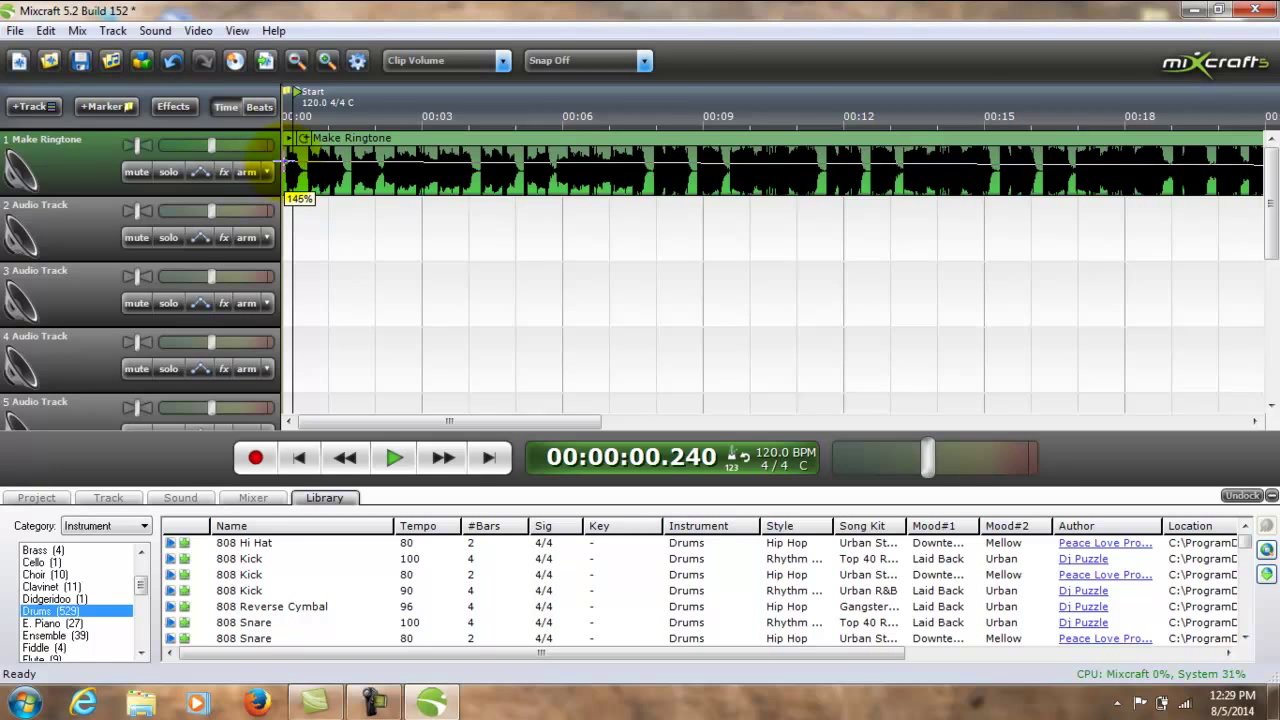
left_click_drag(322, 421, 1054, 374)
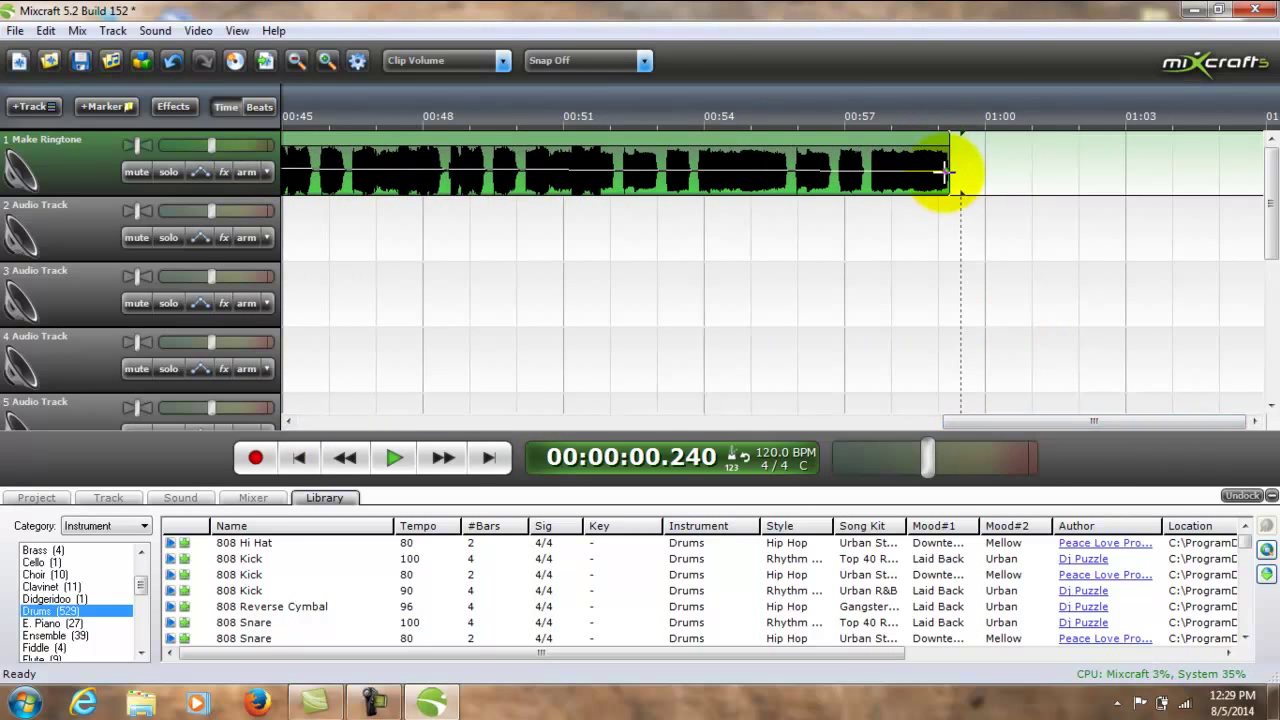
left_click_drag(948, 172, 948, 162)
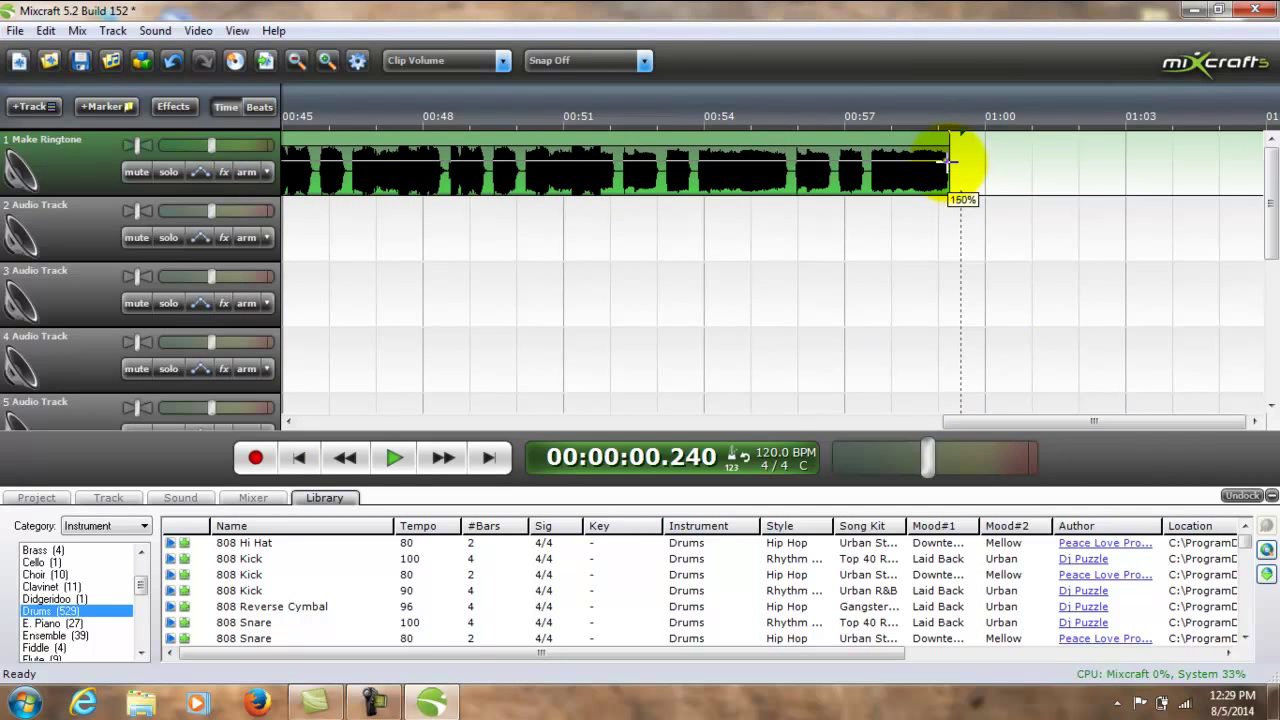
left_click(298, 457)
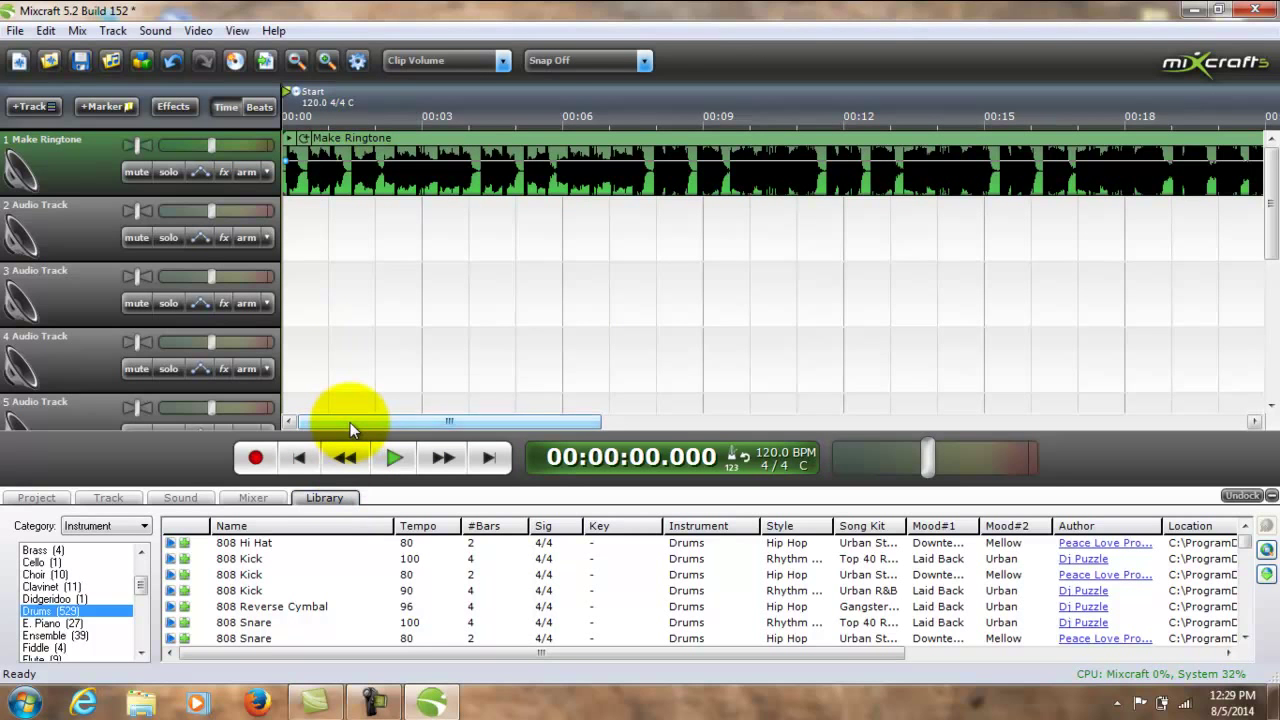
Split the clip at 00:33.940, cut the remainder, and trim its end back to about 0:31.7
left_click_drag(350, 422, 743, 395)
left_click(586, 132)
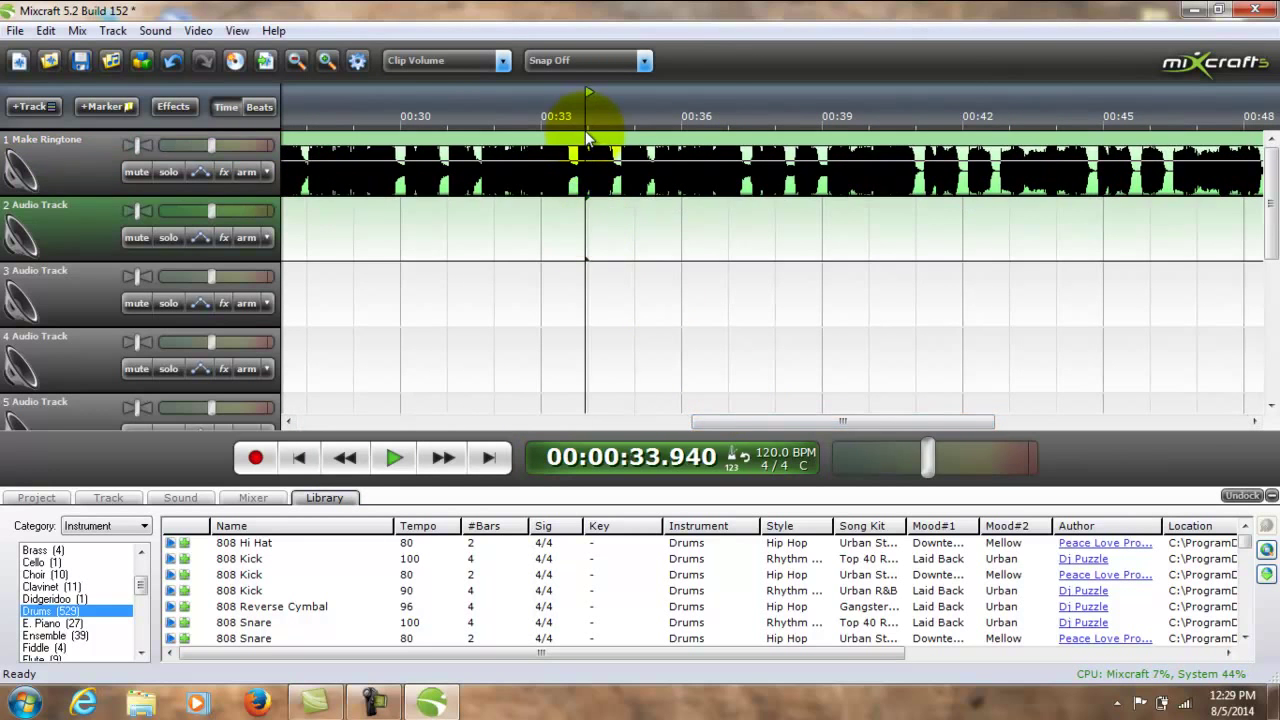
right_click(587, 131)
left_click(622, 580)
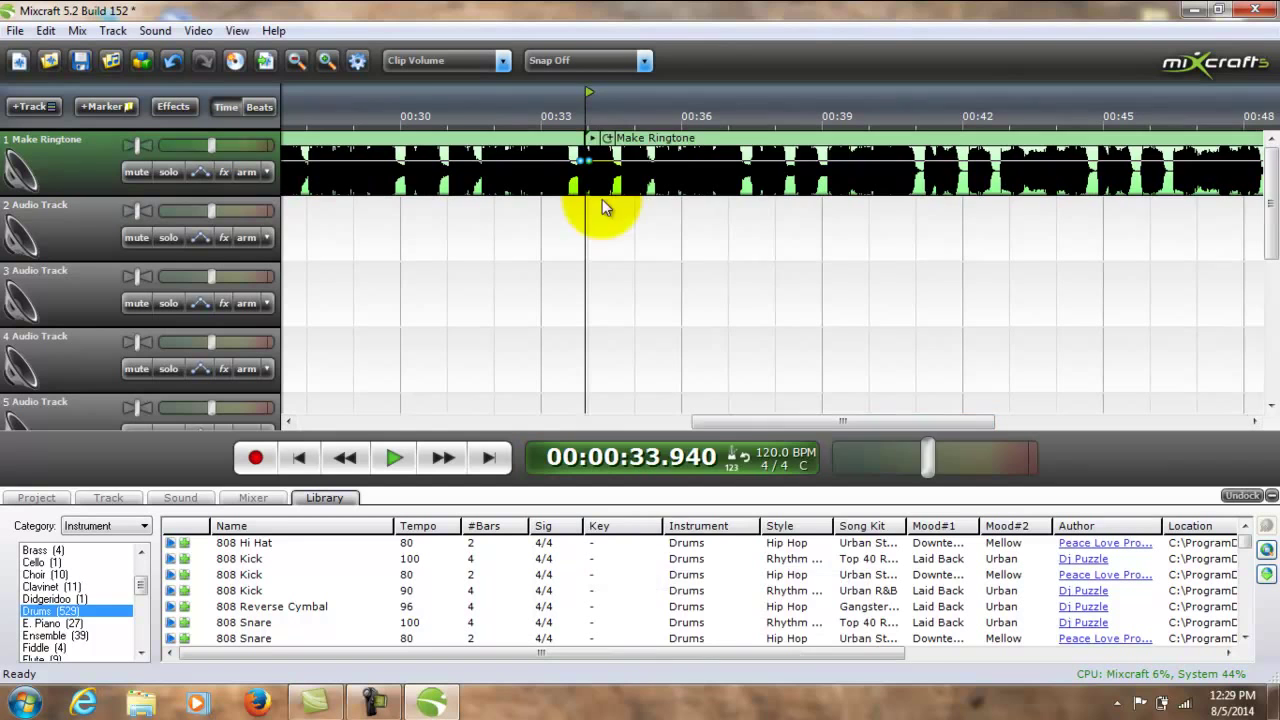
right_click(674, 134)
left_click(684, 178)
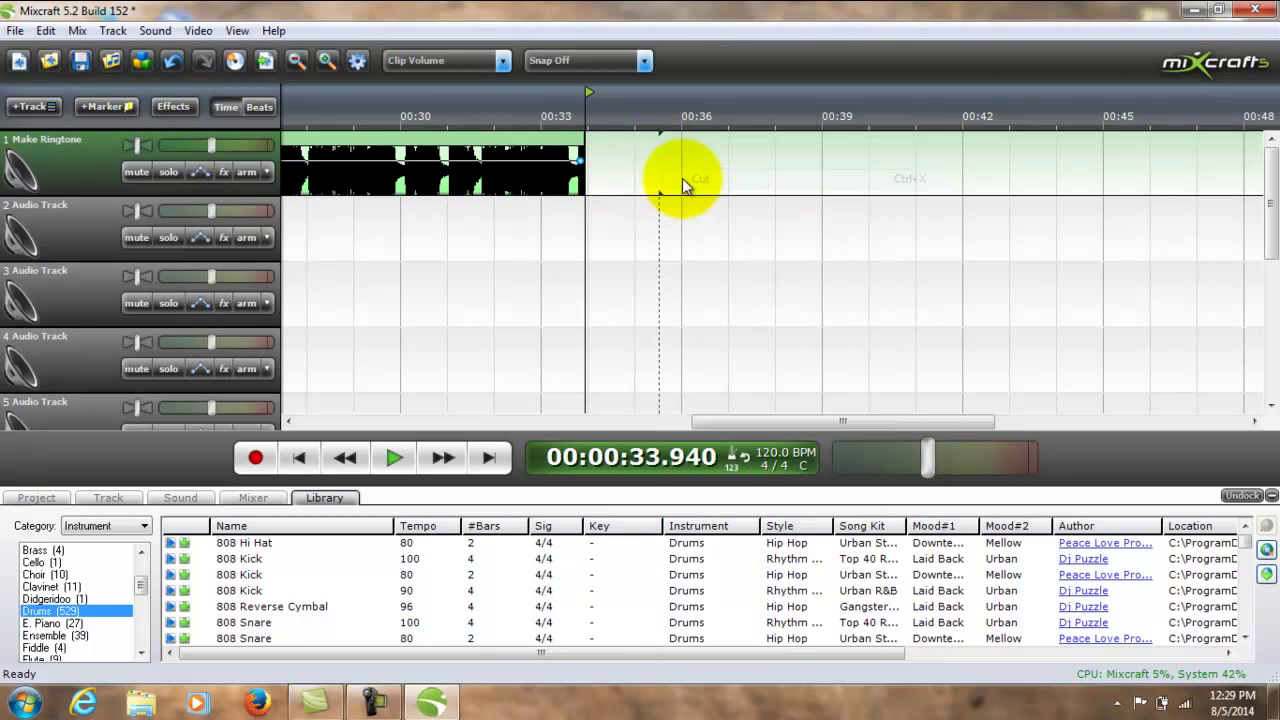
left_click_drag(590, 160, 502, 150)
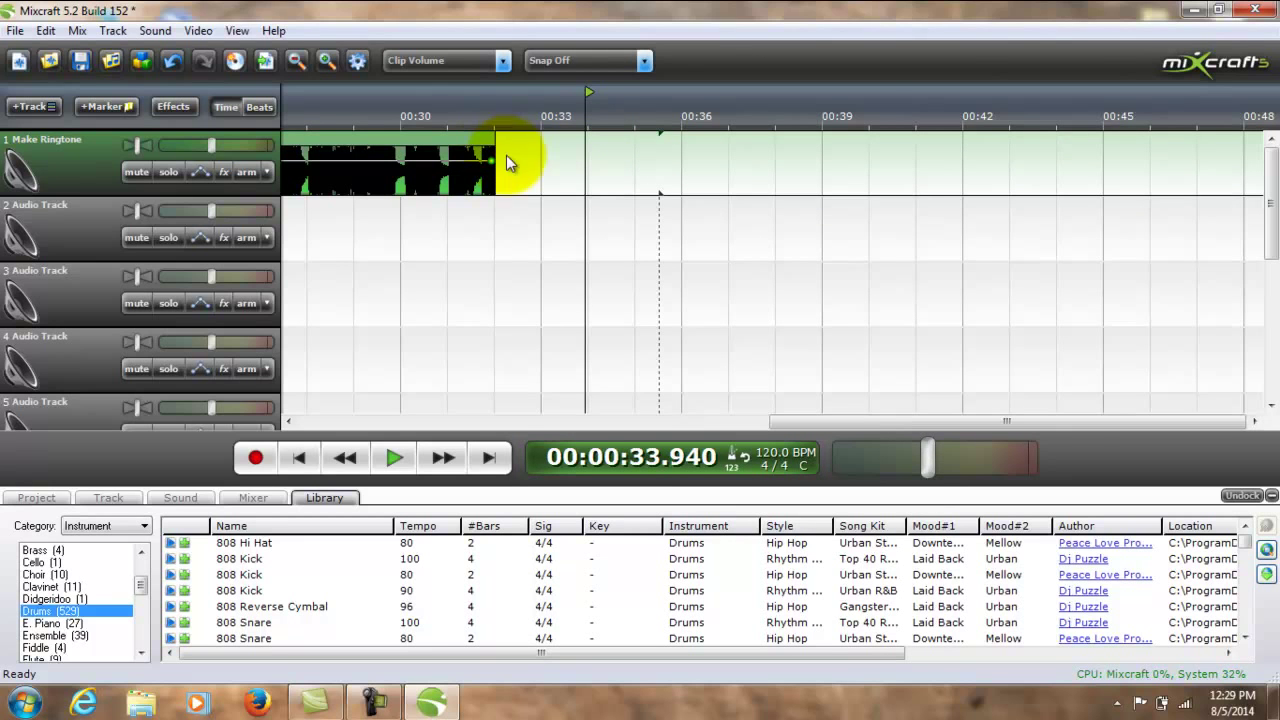
left_click_drag(920, 424, 815, 424)
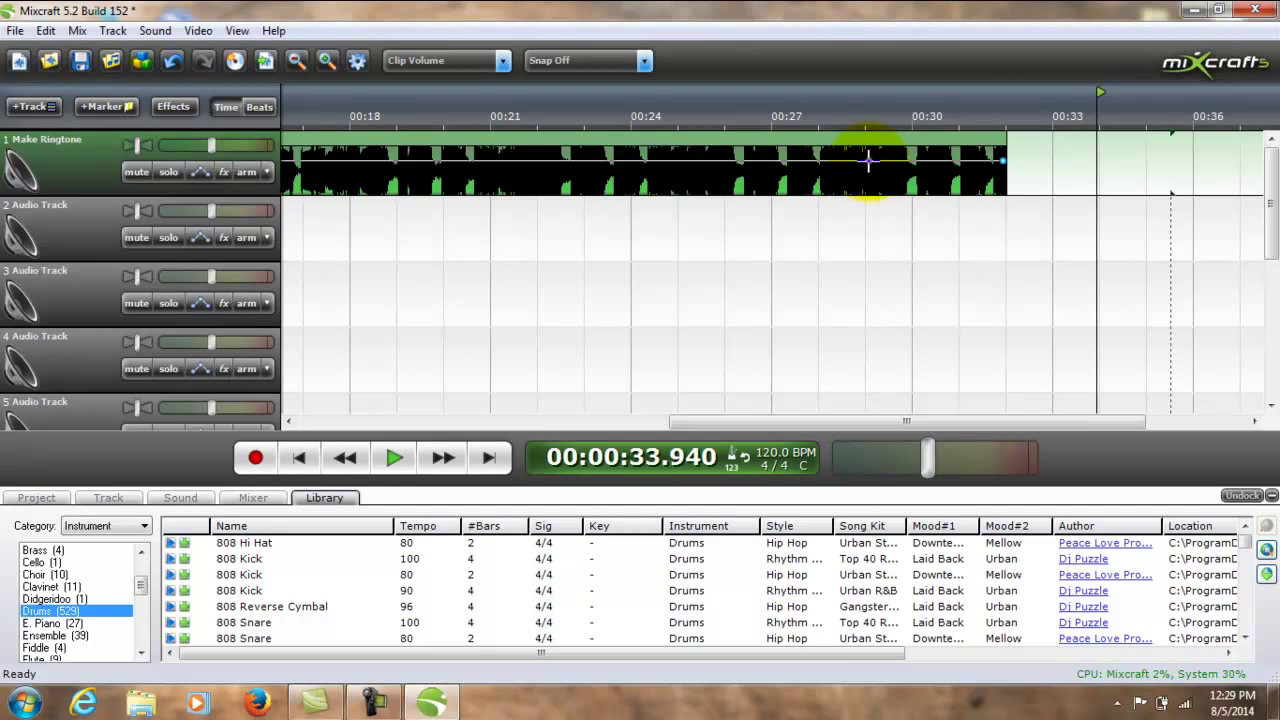
Pull the clip's final volume point down to silence, fading out from about 0:29.5, and replay it from the start
left_click_drag(1000, 160, 1004, 192)
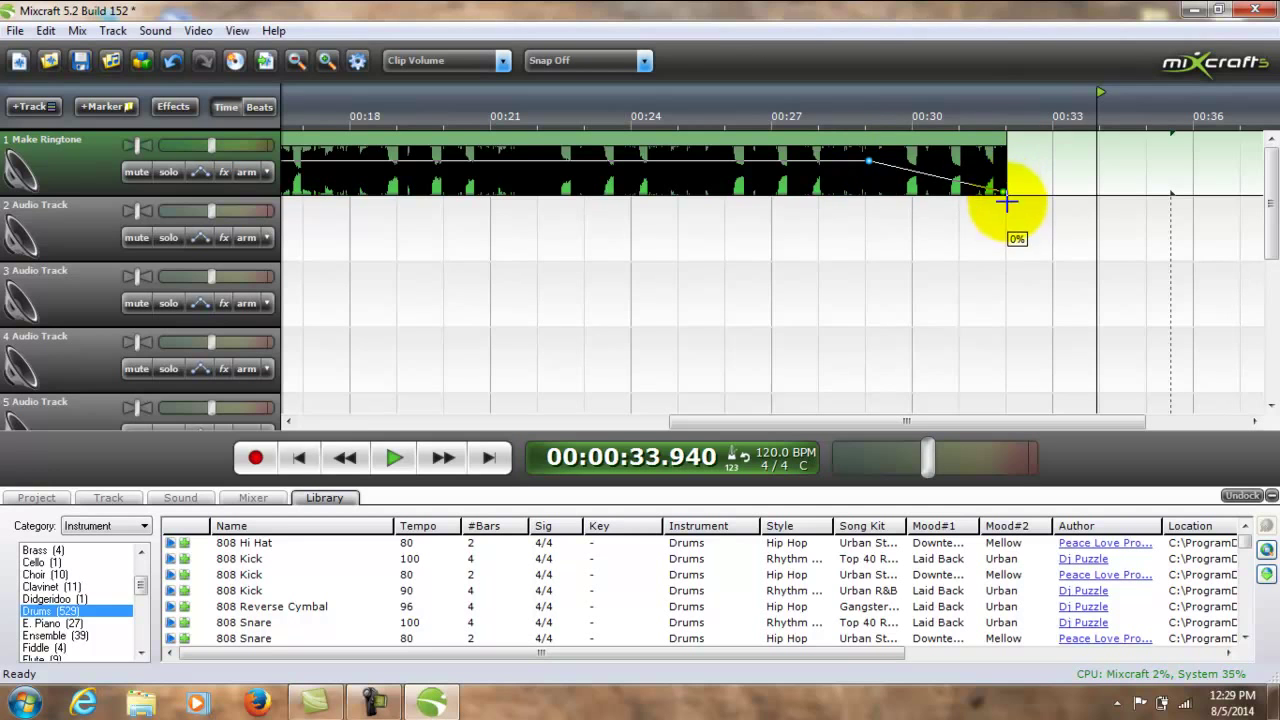
left_click(303, 449)
left_click(394, 457)
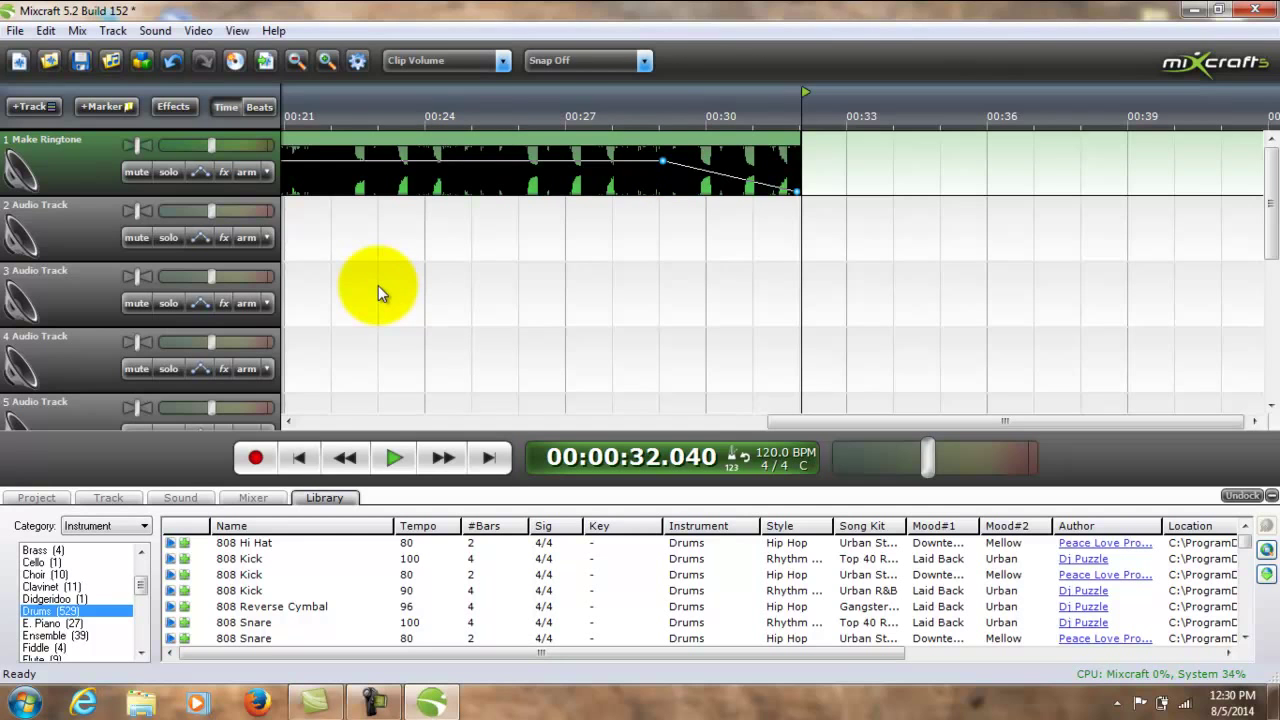
Return playback to 00:00 and scroll the timeline back to the project start
left_click(299, 457)
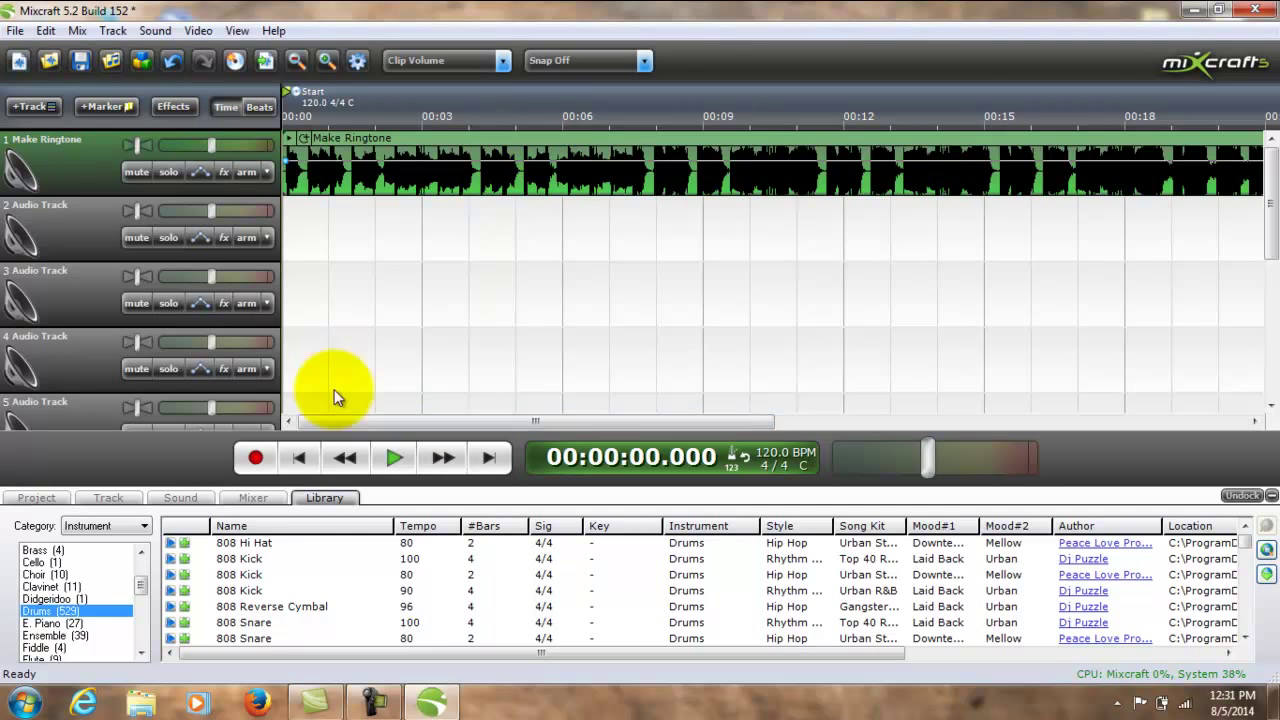
left_click_drag(330, 421, 841, 404)
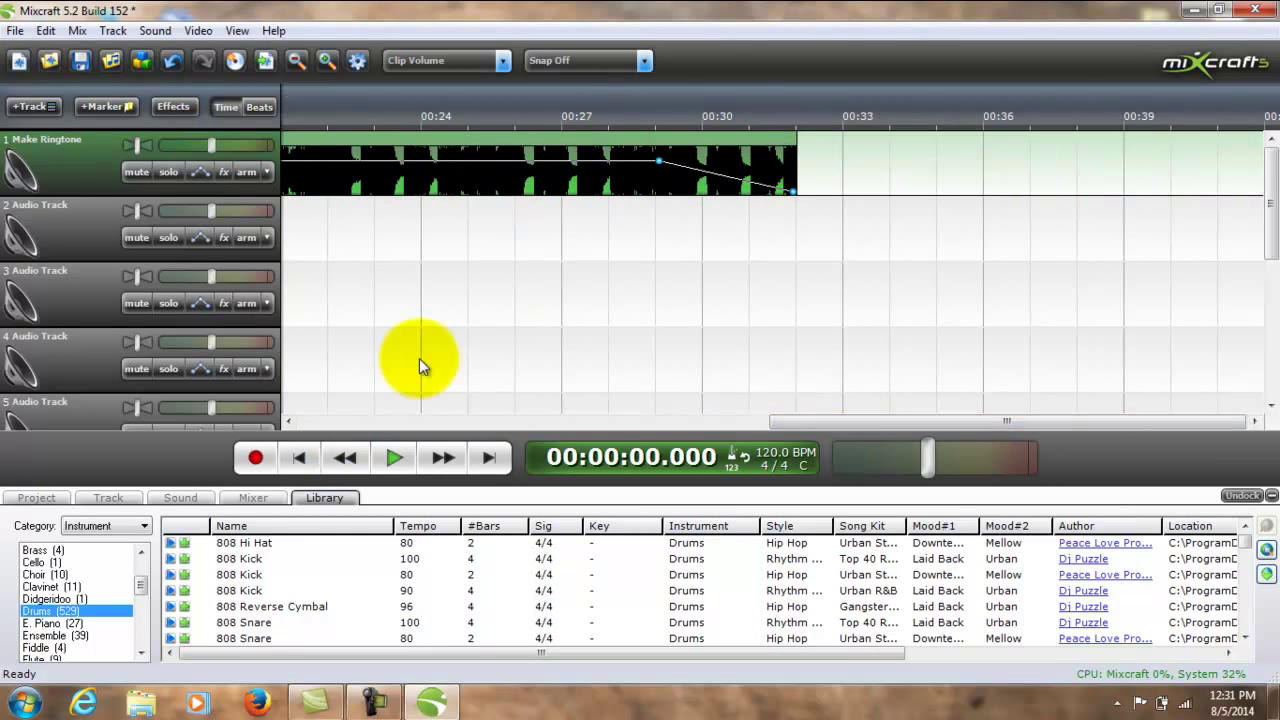
left_click_drag(784, 421, 301, 432)
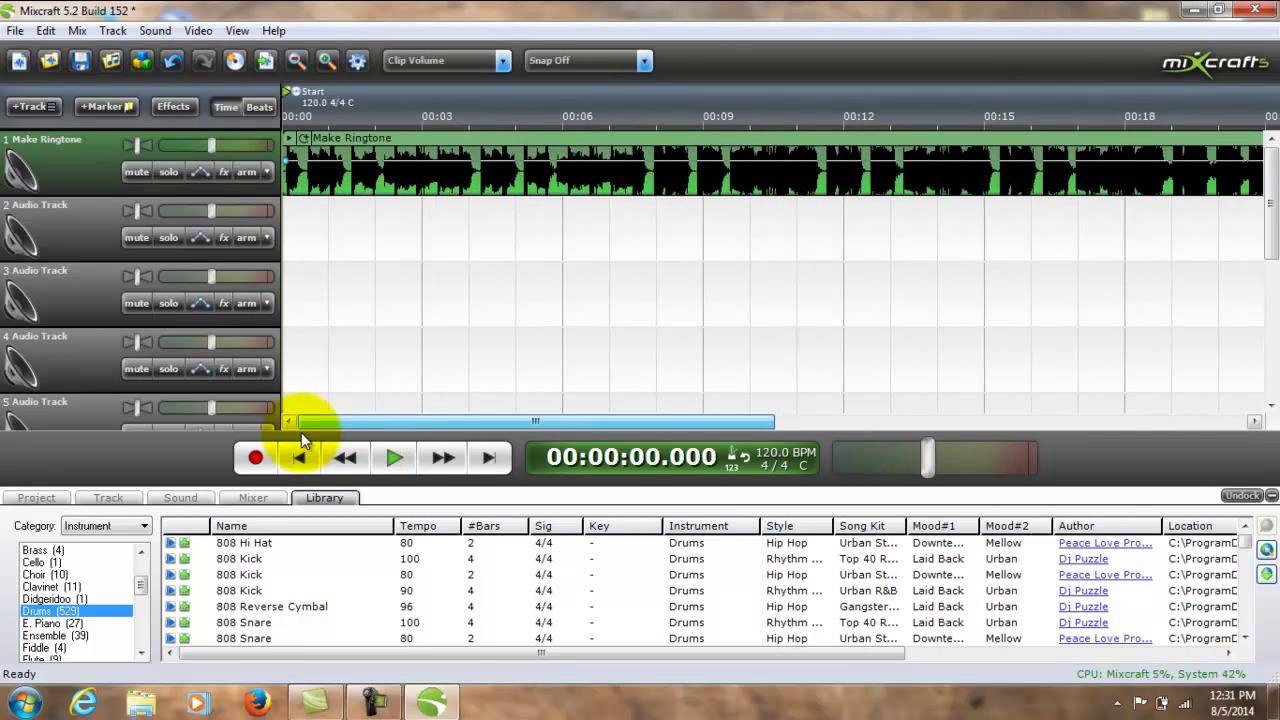
Mix down to an MP3 file named InfoRockstar Ringer on the Desktop, skipping the project save
left_click(15, 30)
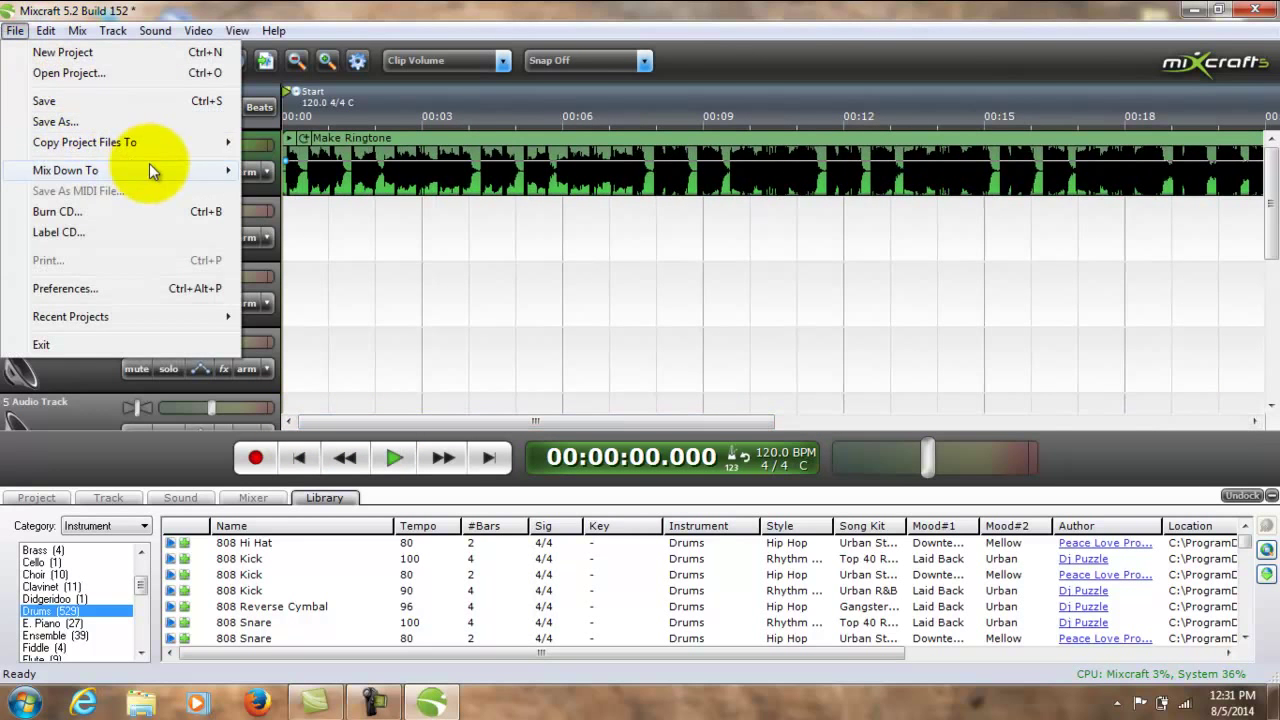
mouse_move(149, 170)
left_click(256, 165)
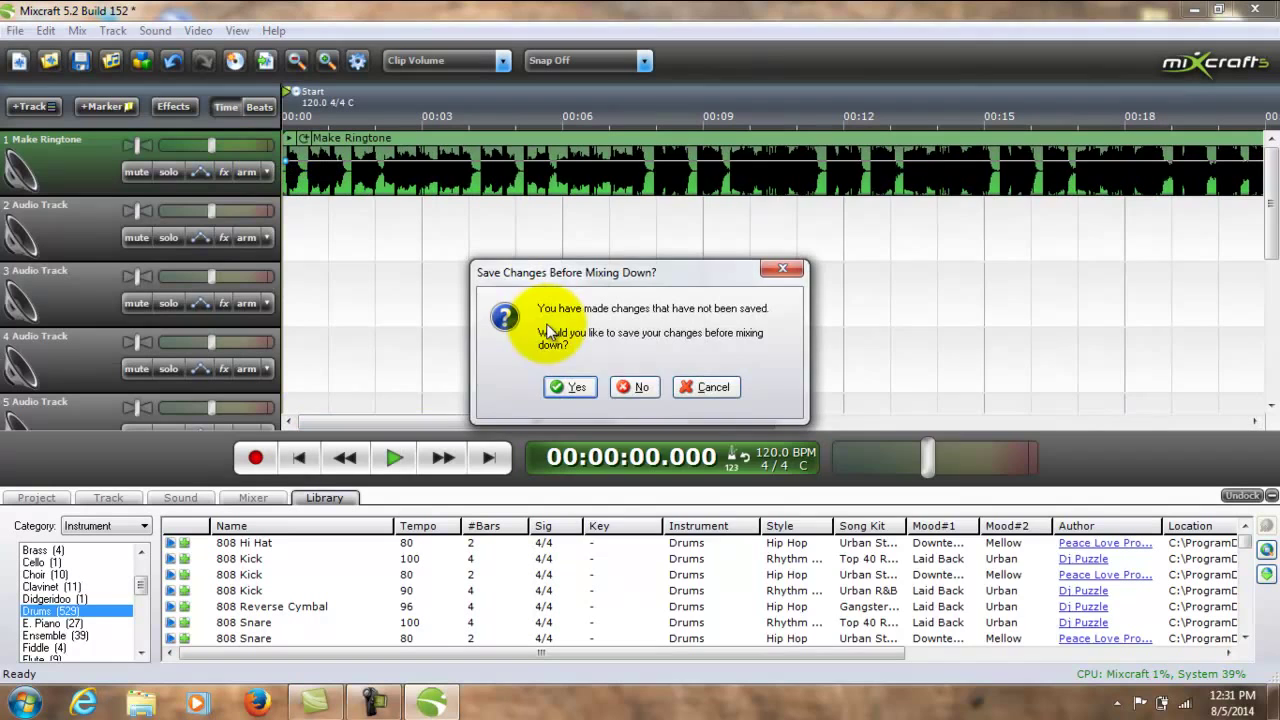
left_click(634, 387)
left_click(815, 523)
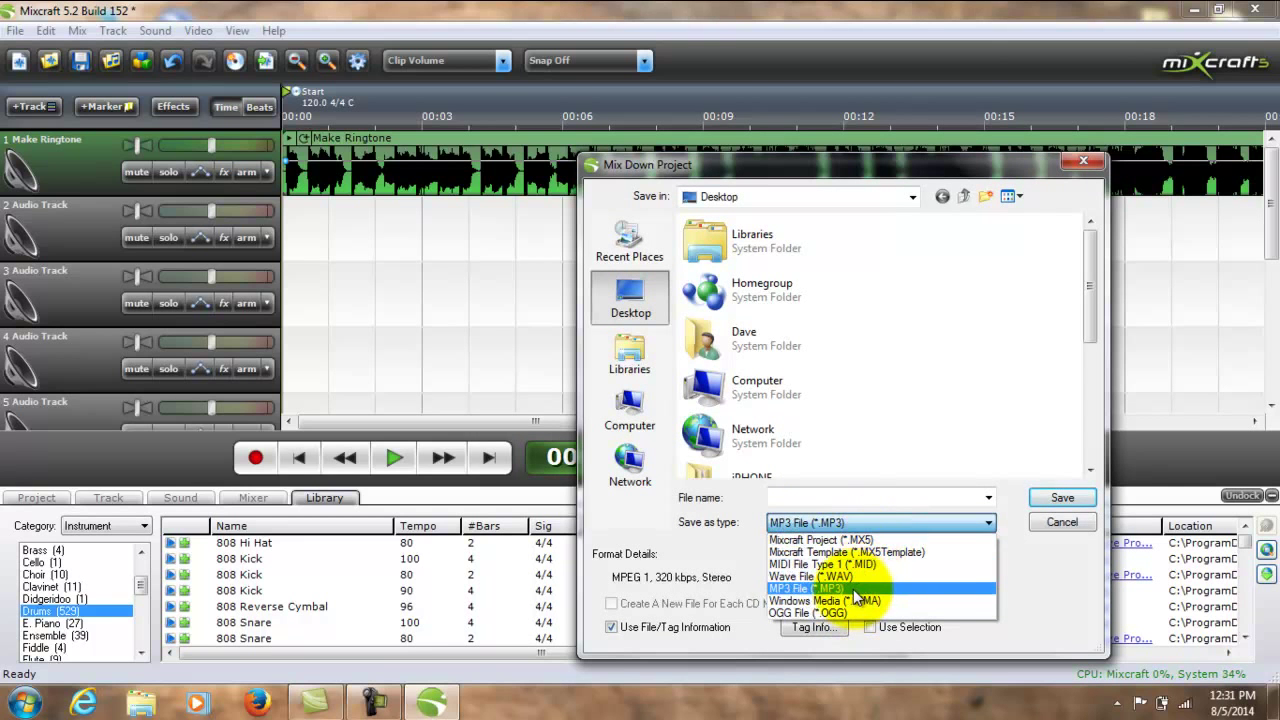
left_click(868, 588)
left_click(832, 498)
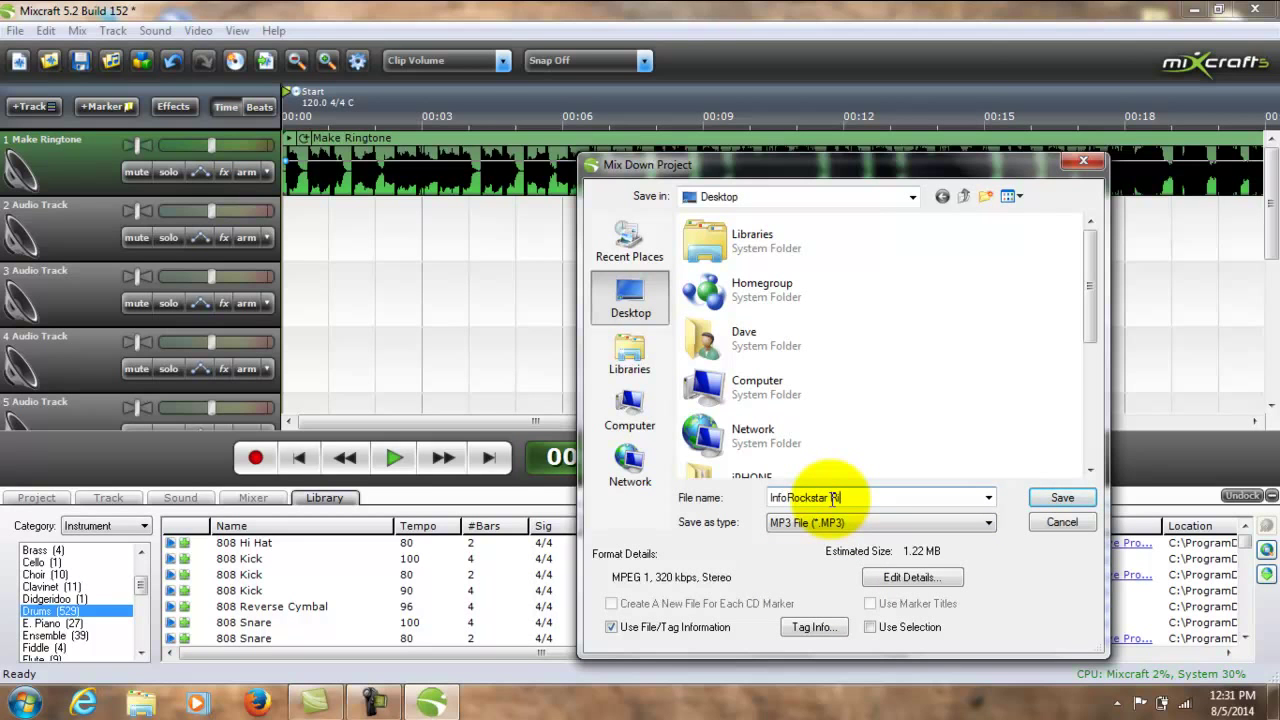
type("r")
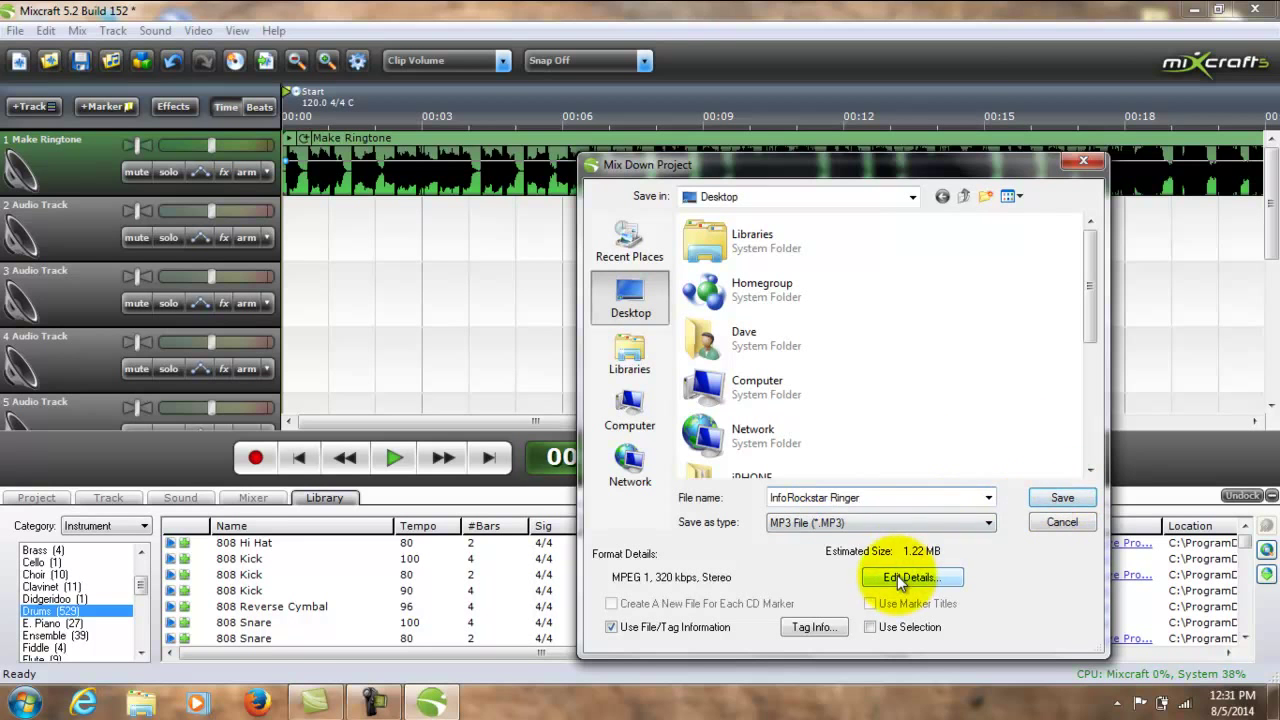
left_click(1064, 503)
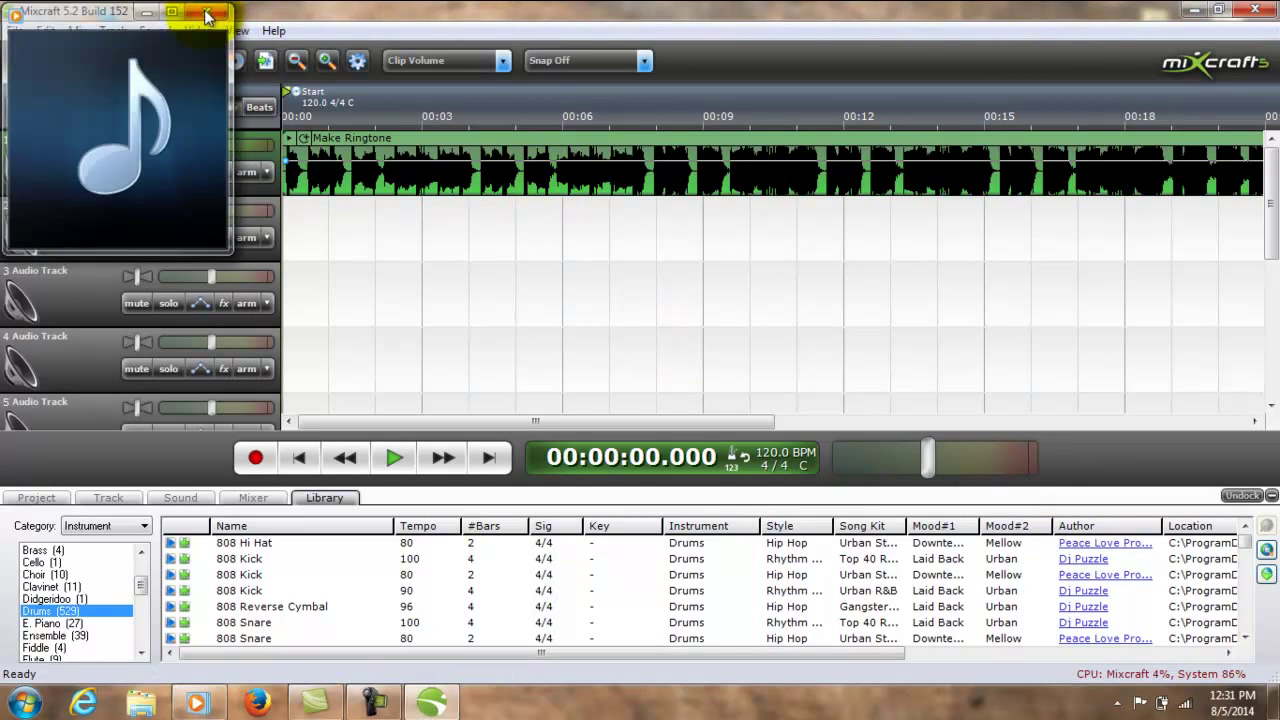
left_click(641, 10)
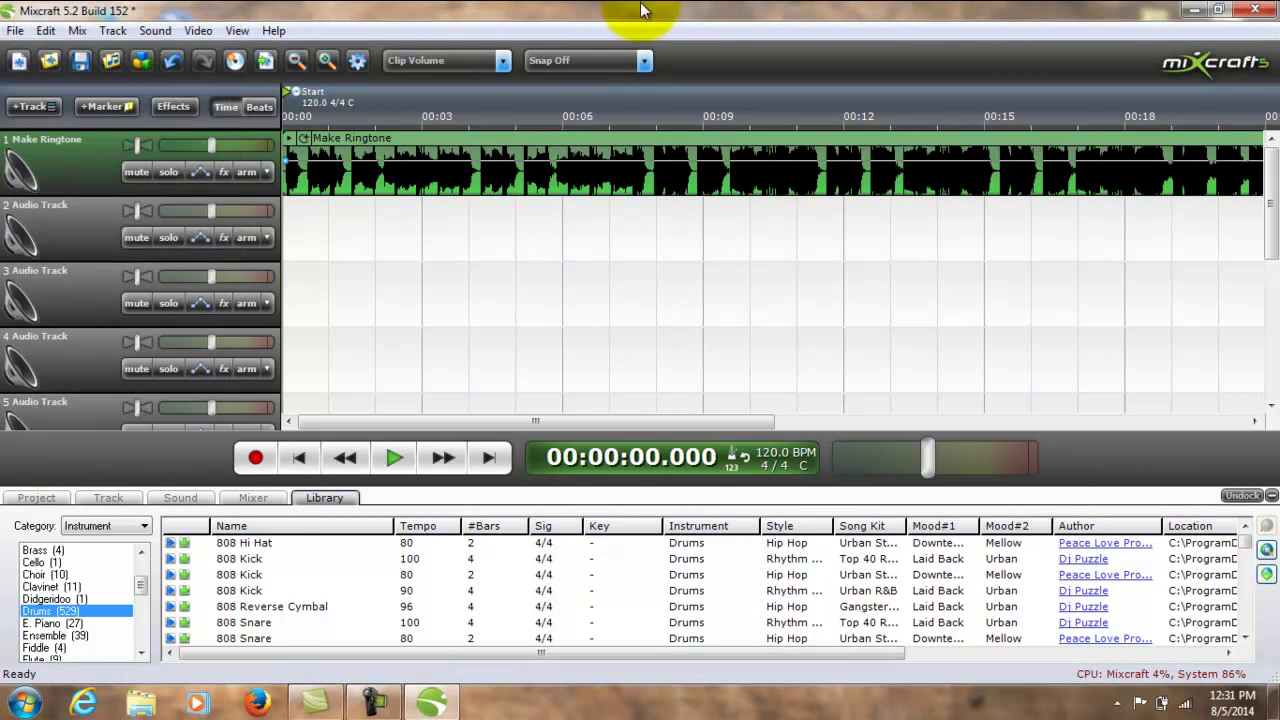
Close Mixcraft, declining to save the project changes
left_click(1255, 10)
left_click(640, 385)
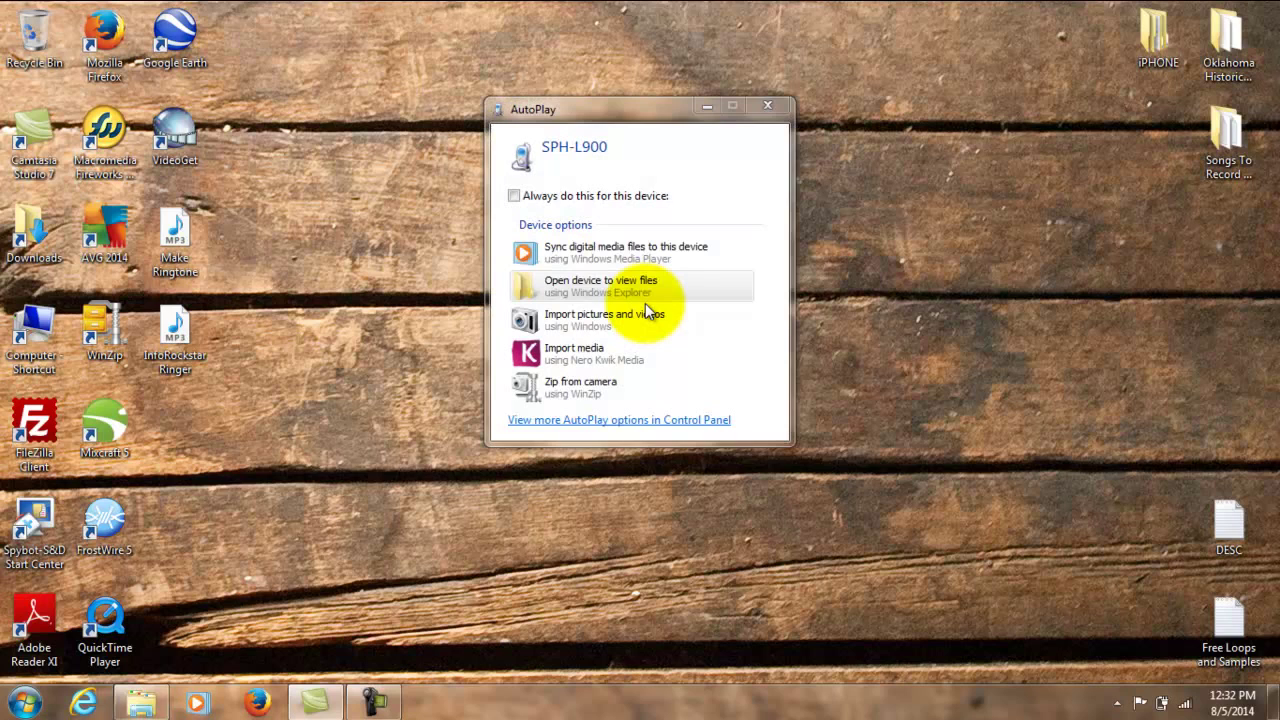
Open the SPH-L900 phone's Phone storage and go into its Ringtones folder
left_click(645, 285)
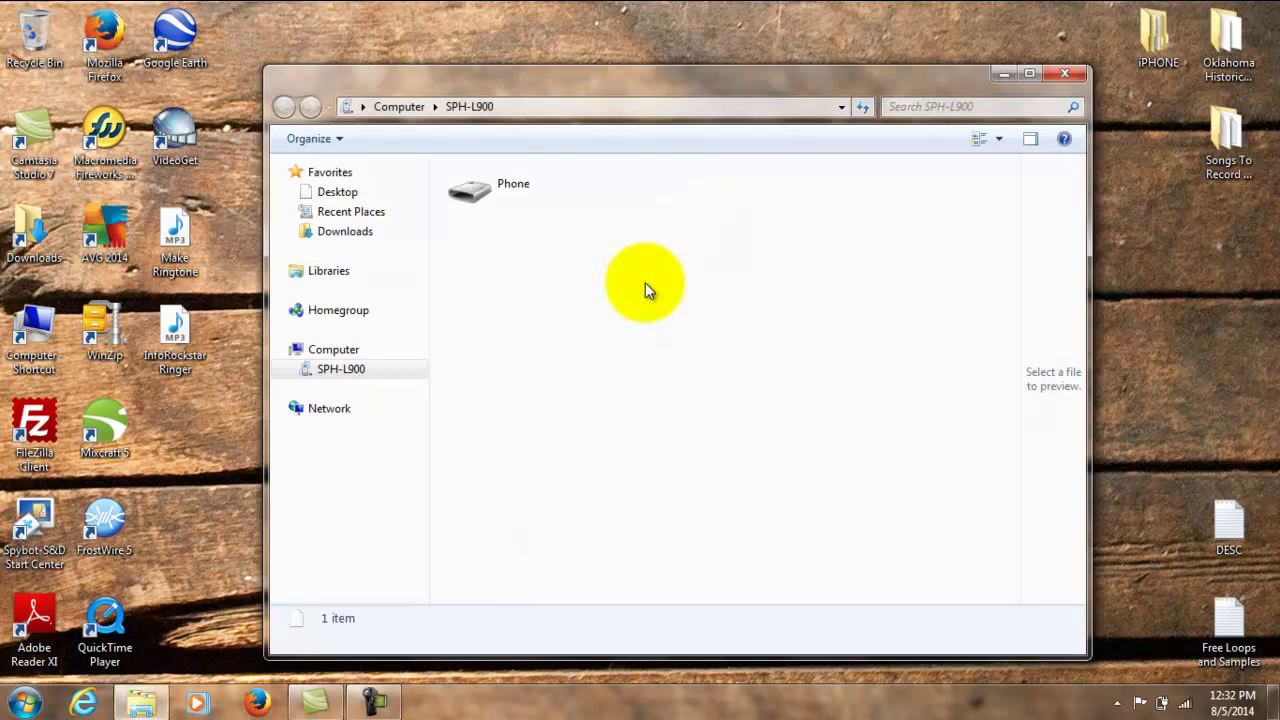
left_click(519, 191)
double_click(519, 193)
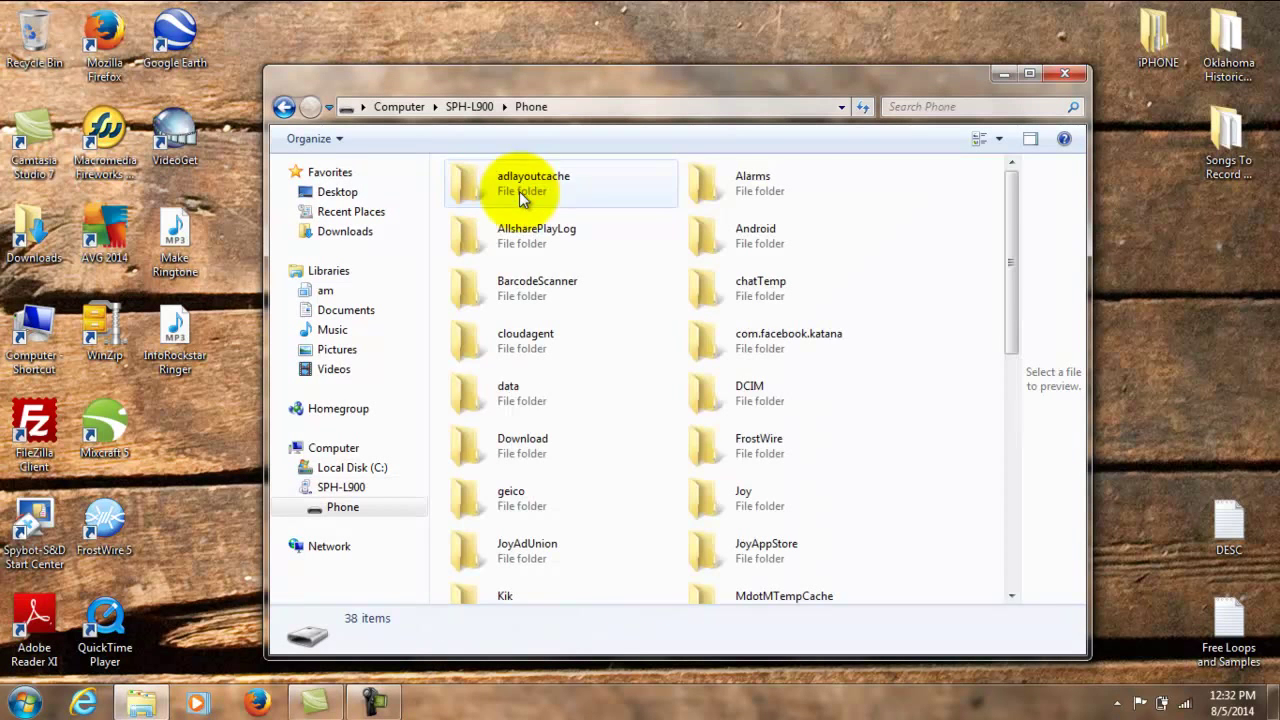
left_click_drag(1013, 270, 1011, 450)
double_click(757, 543)
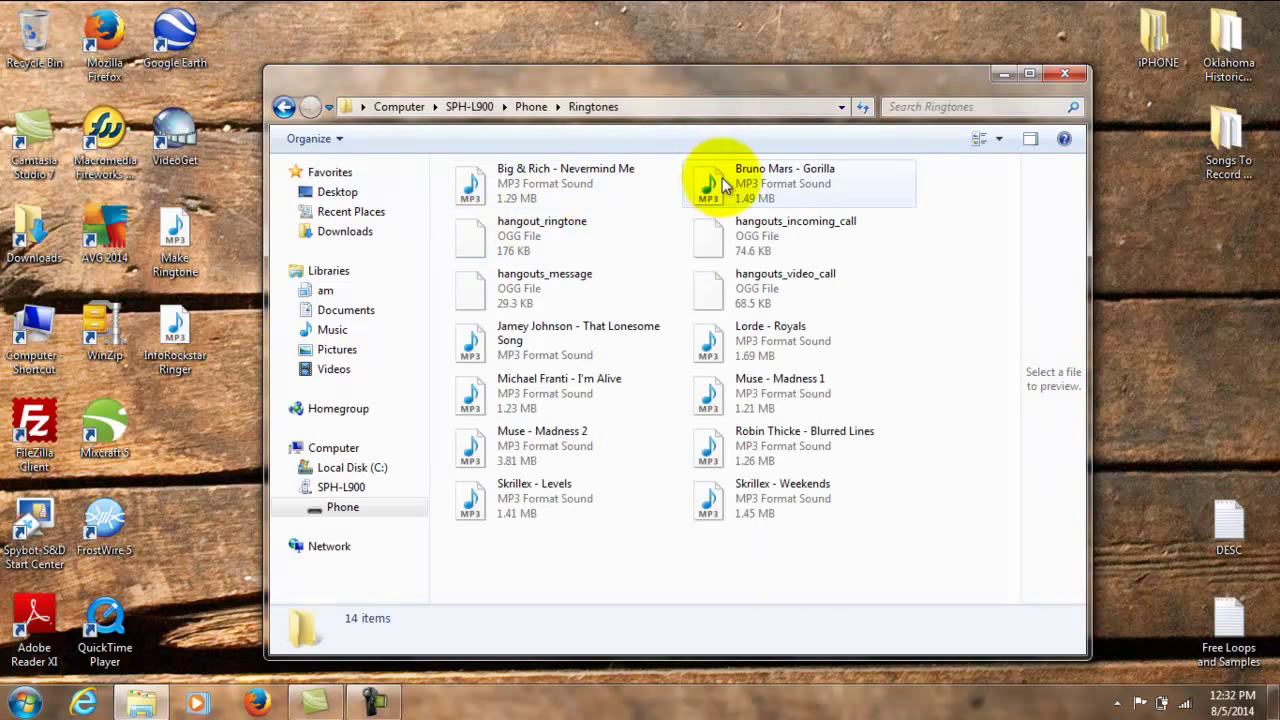
Inspect existing ringtones such as Bruno Mars - Gorilla and Lorde - Royals, then select InfoRockstar Ringer on the desktop
left_click(566, 180)
left_click(735, 188)
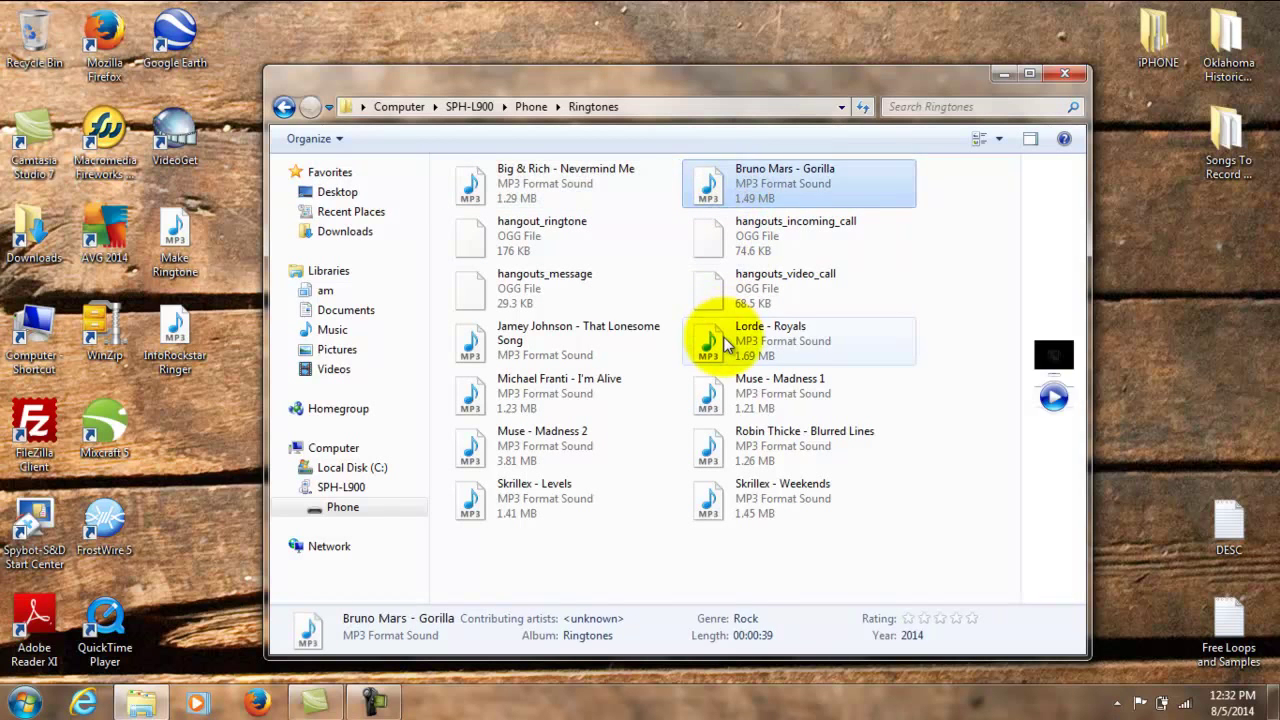
left_click(708, 338)
left_click(569, 353)
left_click(561, 403)
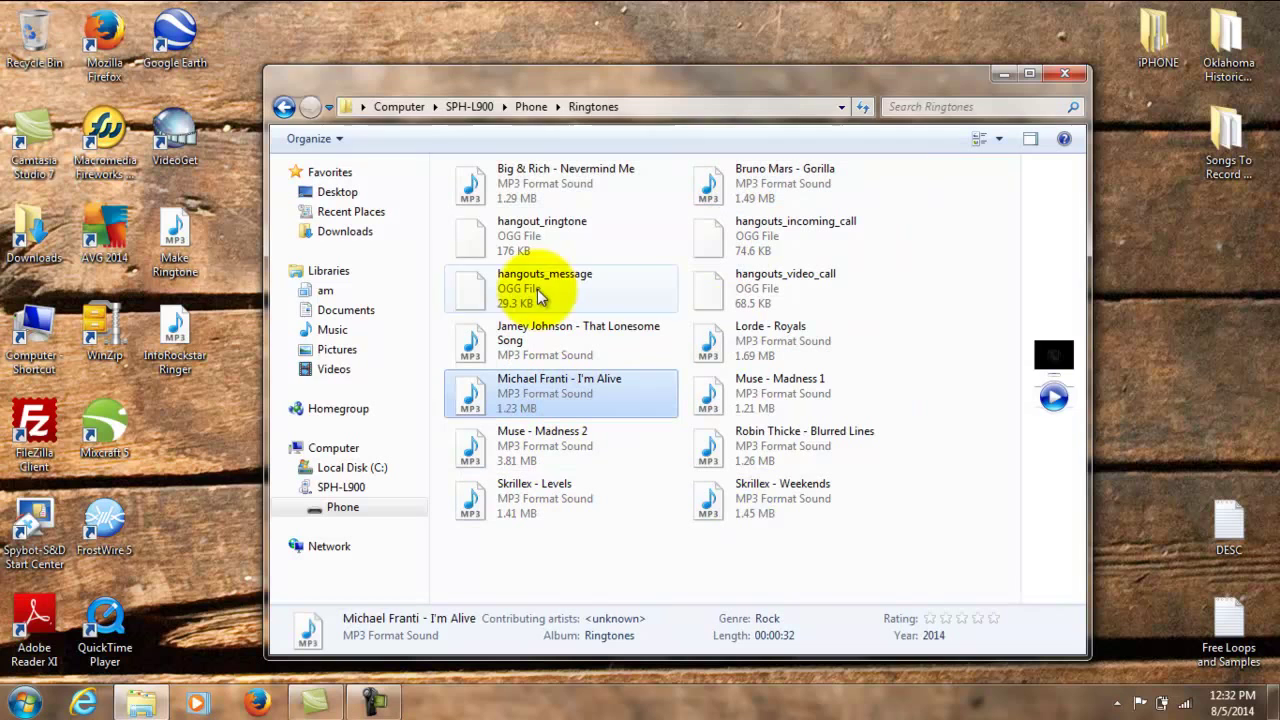
left_click(174, 338)
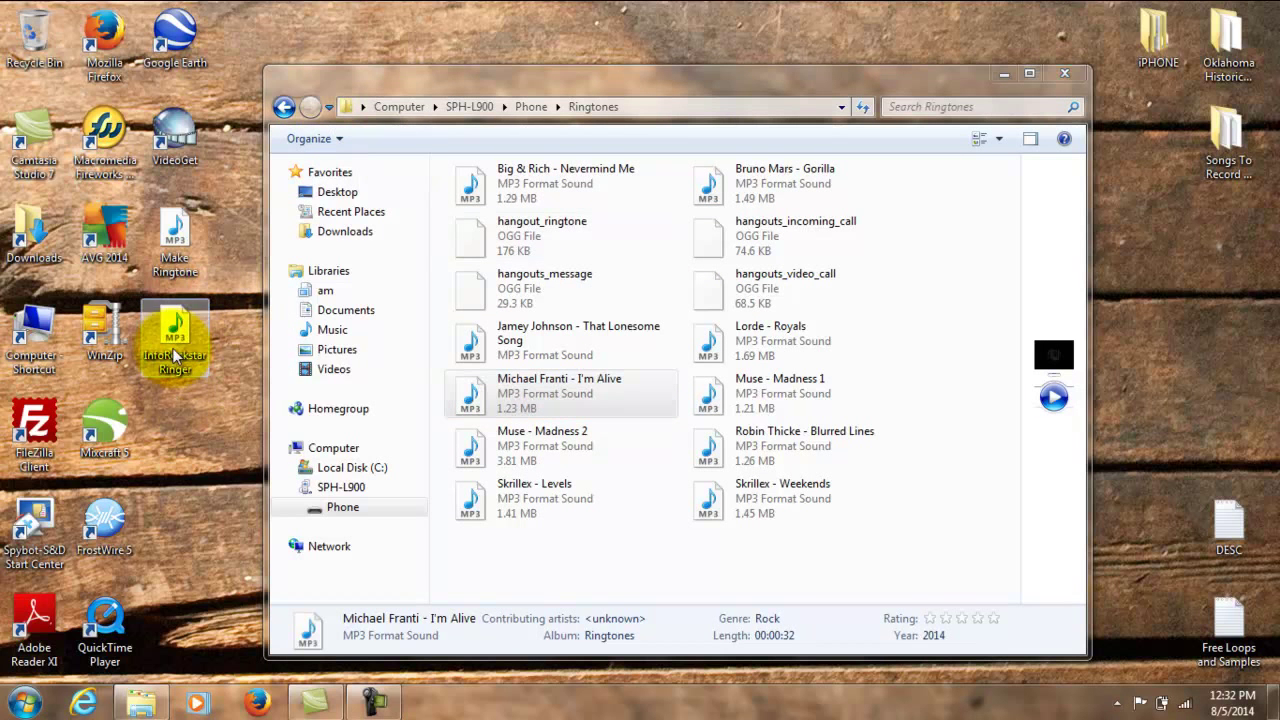
Drag InfoRockstar Ringer.mp3 (1.22 MB) into the Ringtones folder, bringing it to 15 items
mouse_move(174, 346)
left_mouse_down()
mouse_move(575, 535)
mouse_move(323, 477)
mouse_move(165, 340)
left_mouse_up()
left_click(927, 527)
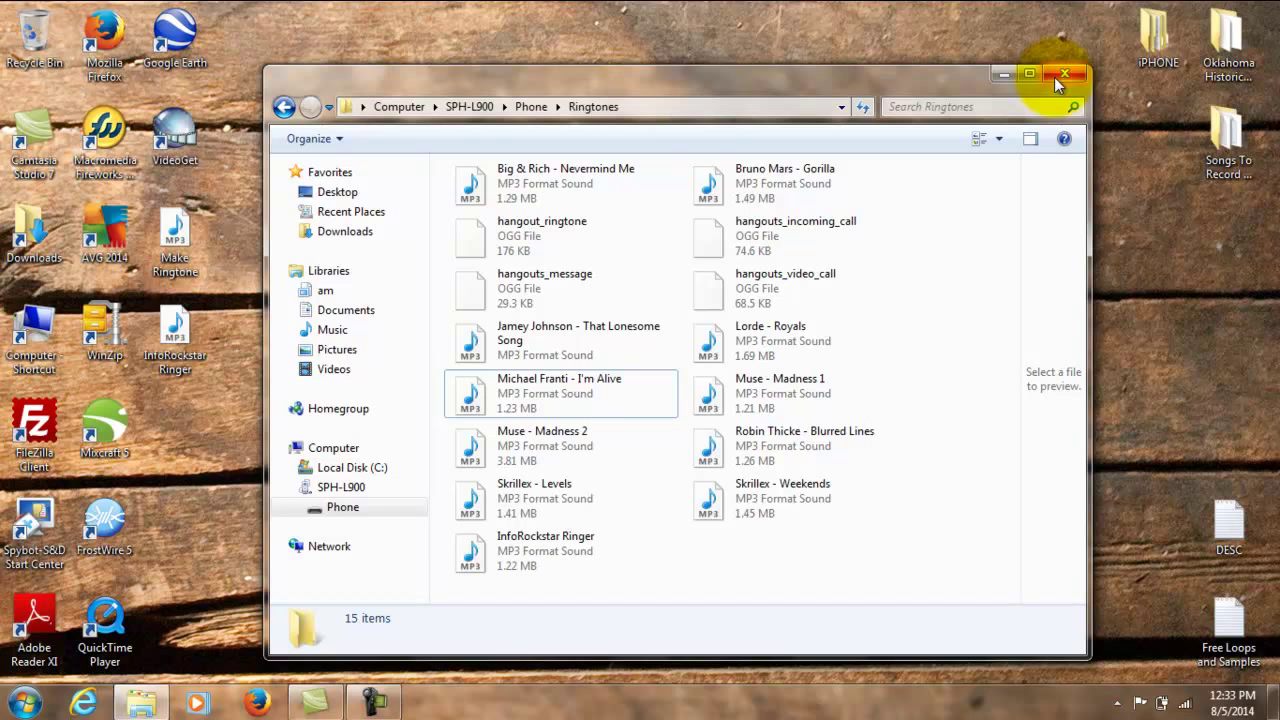
Close the Ringtones Explorer window and clear the InfoRockstar Ringer selection on the desktop
left_click(1064, 75)
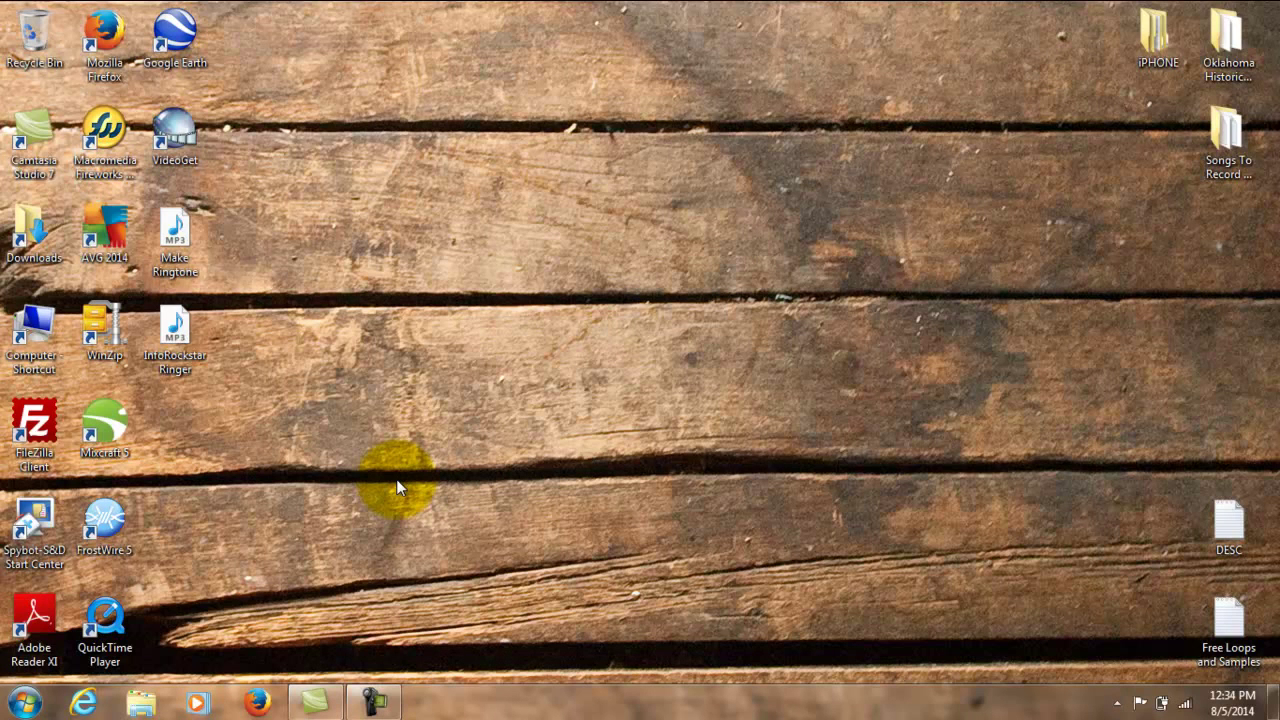
left_click(195, 333)
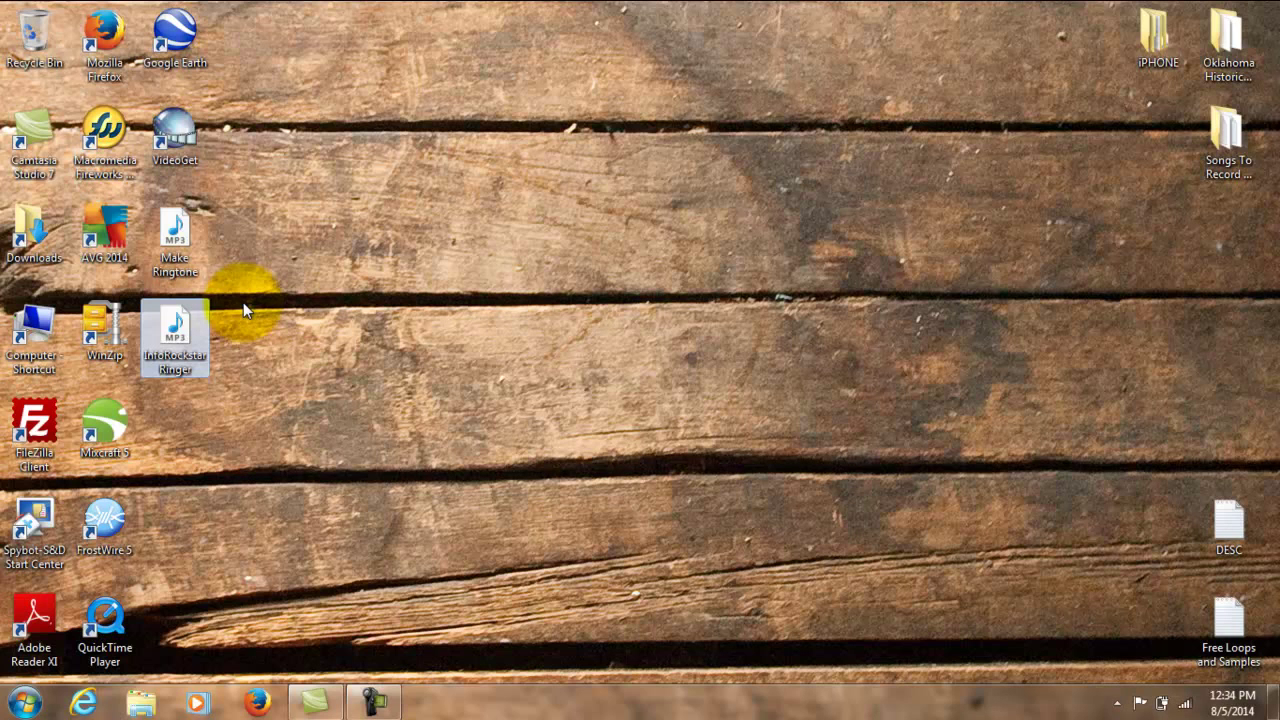
mouse_move(323, 700)
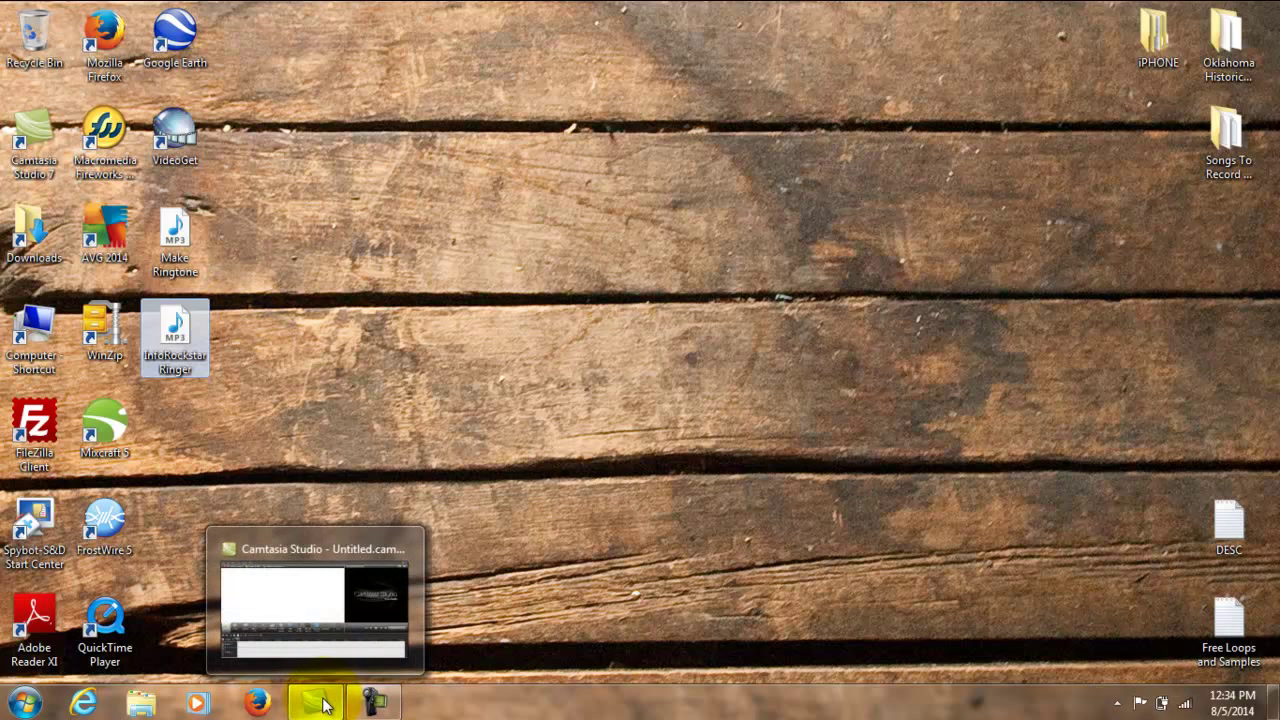
left_click(595, 517)
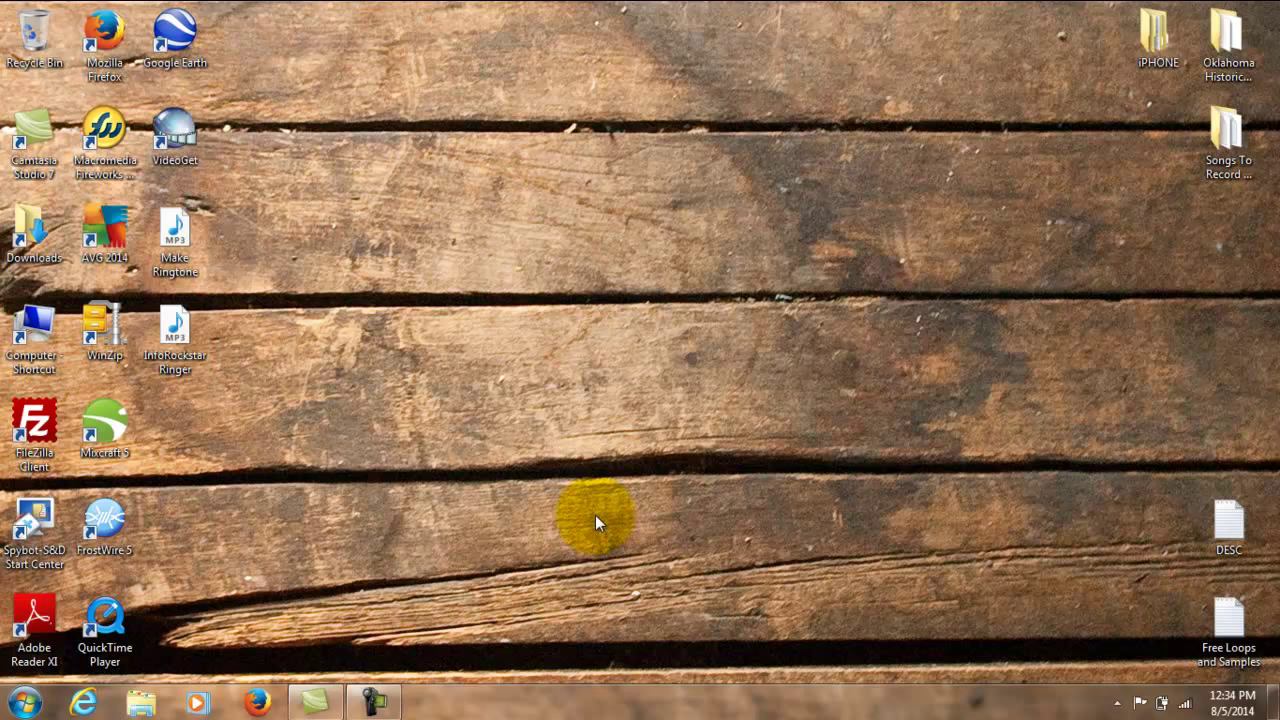